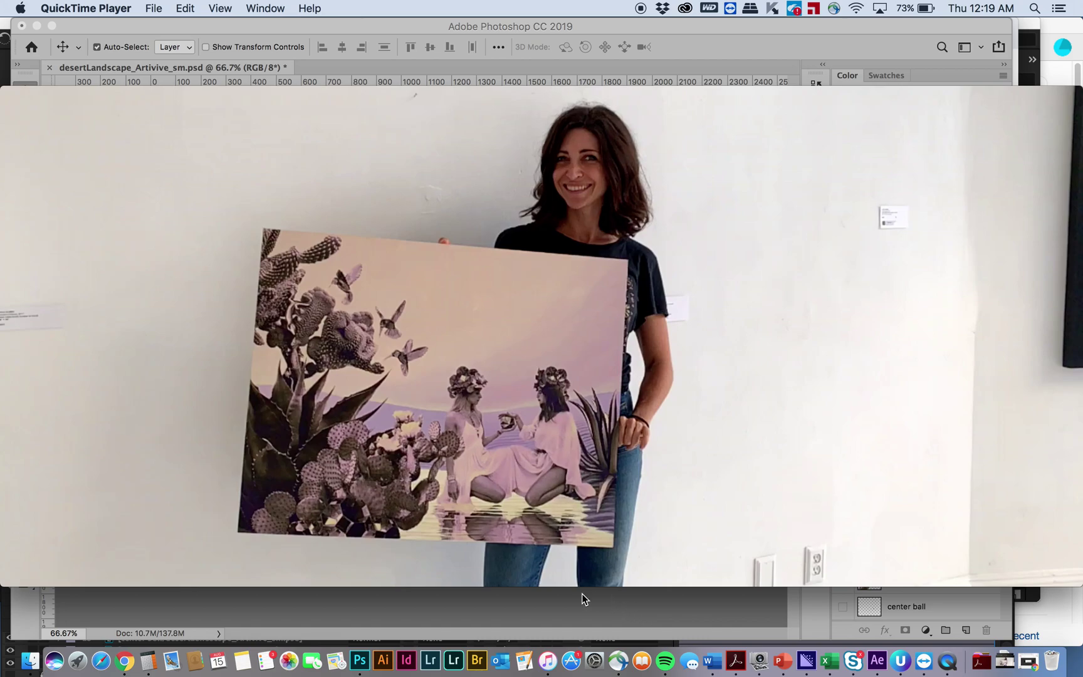
- Play the held-up painting clip in QuickTime, then return to the desertLandscape Photoshop document
mouse_move(660, 559)
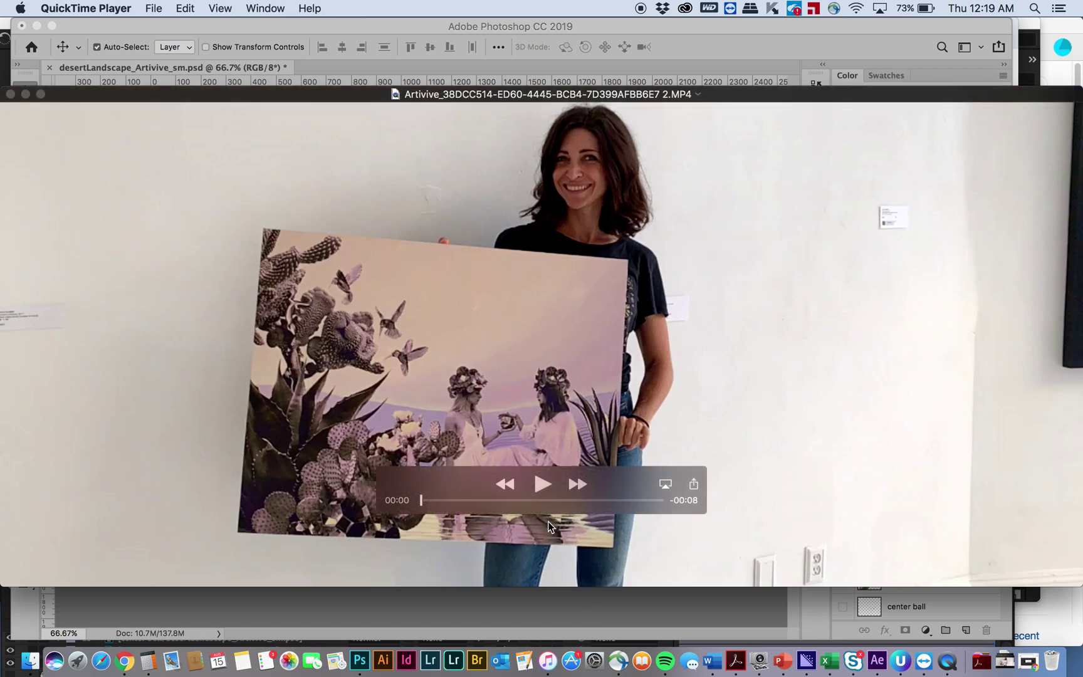
left_click(540, 483)
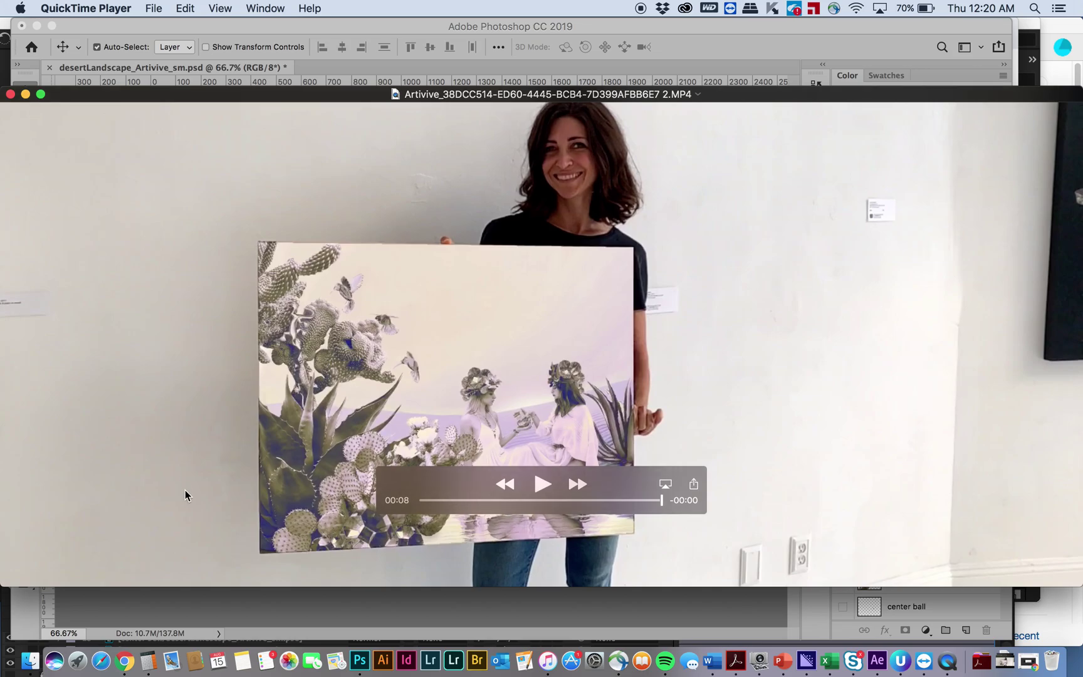
left_click(358, 667)
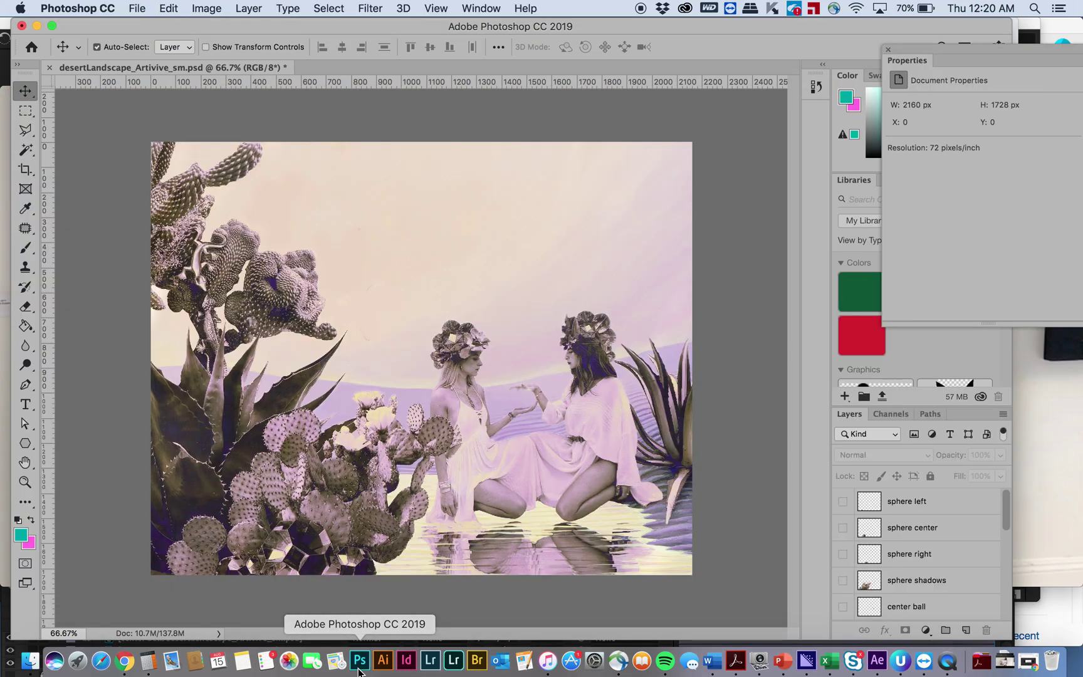
- Undo an accidental layer move, then show the sky, original image and birds, sun and land layers
left_click_drag(304, 307, 431, 287)
key("super+z")
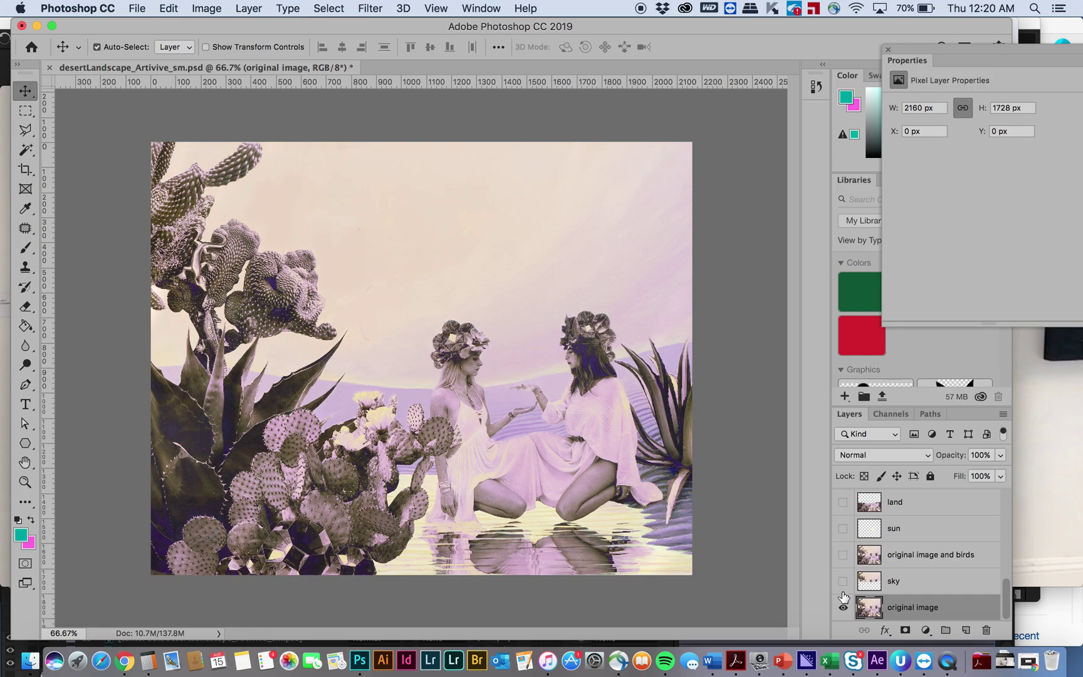
left_click(843, 580)
left_click(842, 554)
left_click(843, 528)
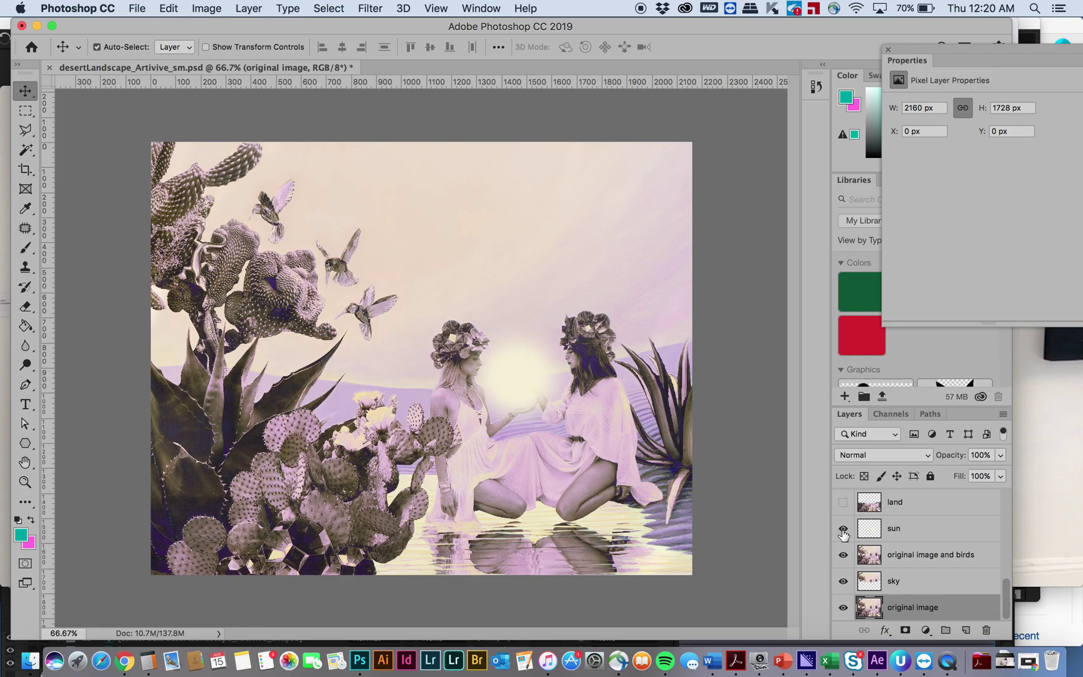
left_click(843, 502)
- Show the cactus top, lizards, lizard tail, cactus sharp and girls layers
scroll(844, 511, "up", 2)
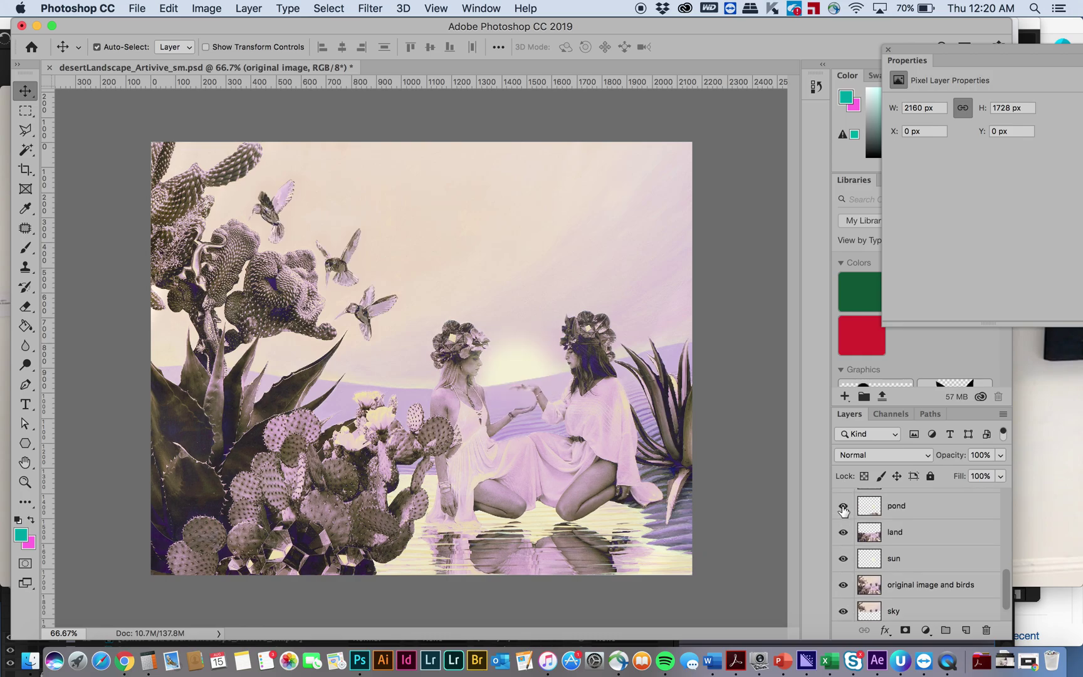
scroll(842, 539, "up", 3)
left_click(843, 546)
left_click(843, 518)
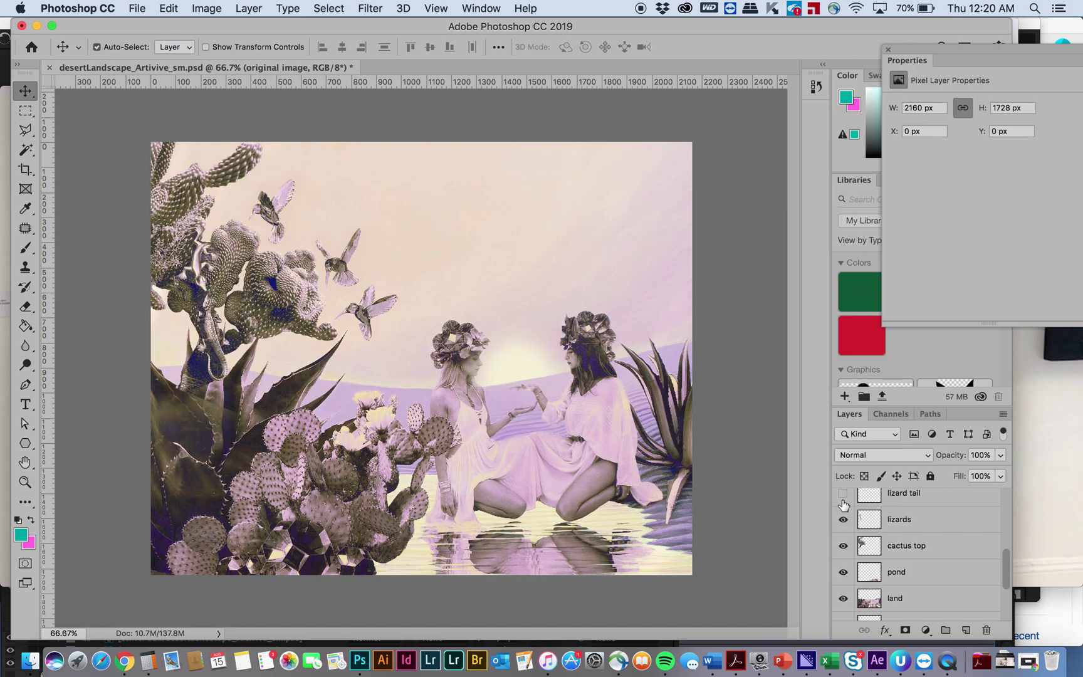
left_click(843, 493)
scroll(843, 504, "up", 1)
left_click(842, 498)
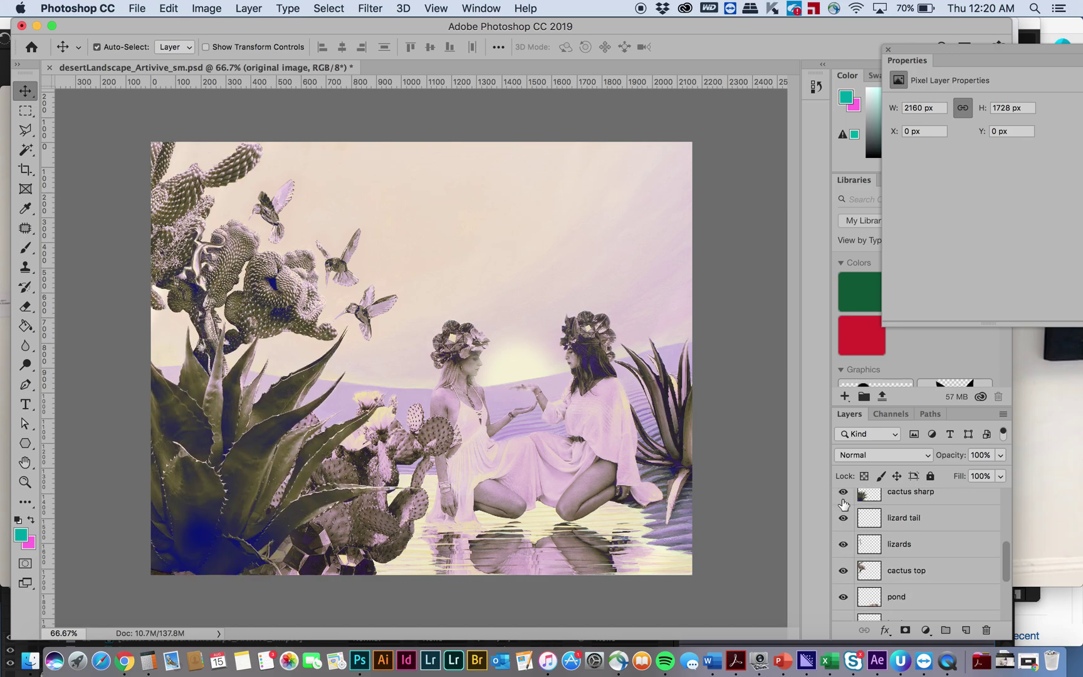
scroll(843, 507, "up", 2)
left_click(843, 513)
- Show the center ball, sphere right, sphere center and sphere left crystal layers
scroll(843, 516, "up", 2)
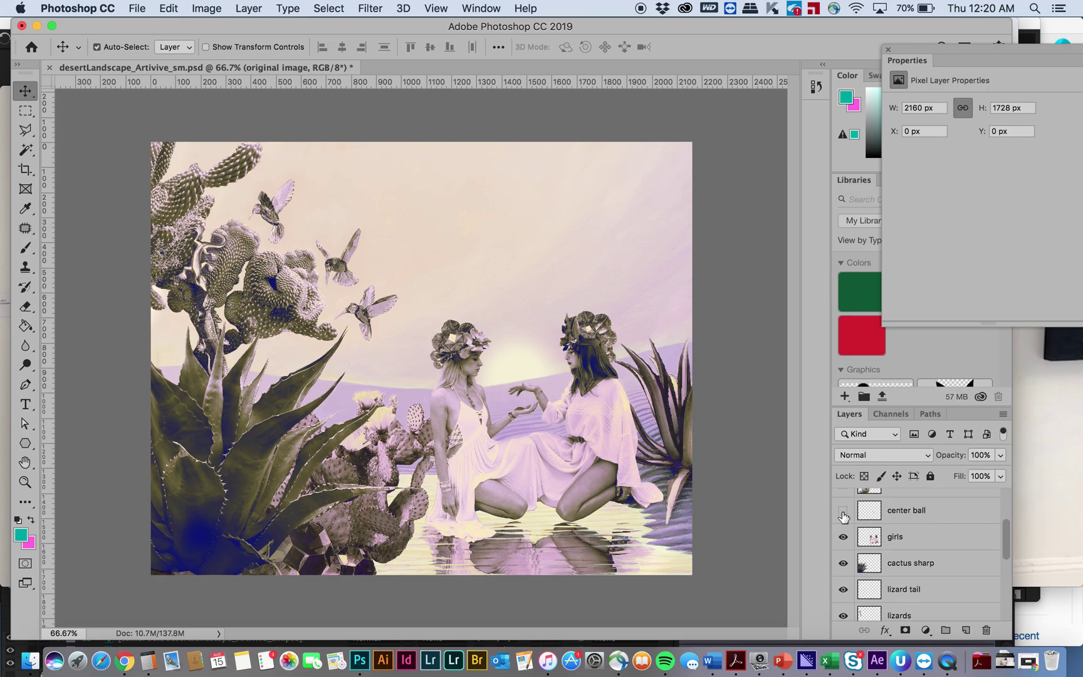
left_click(843, 526)
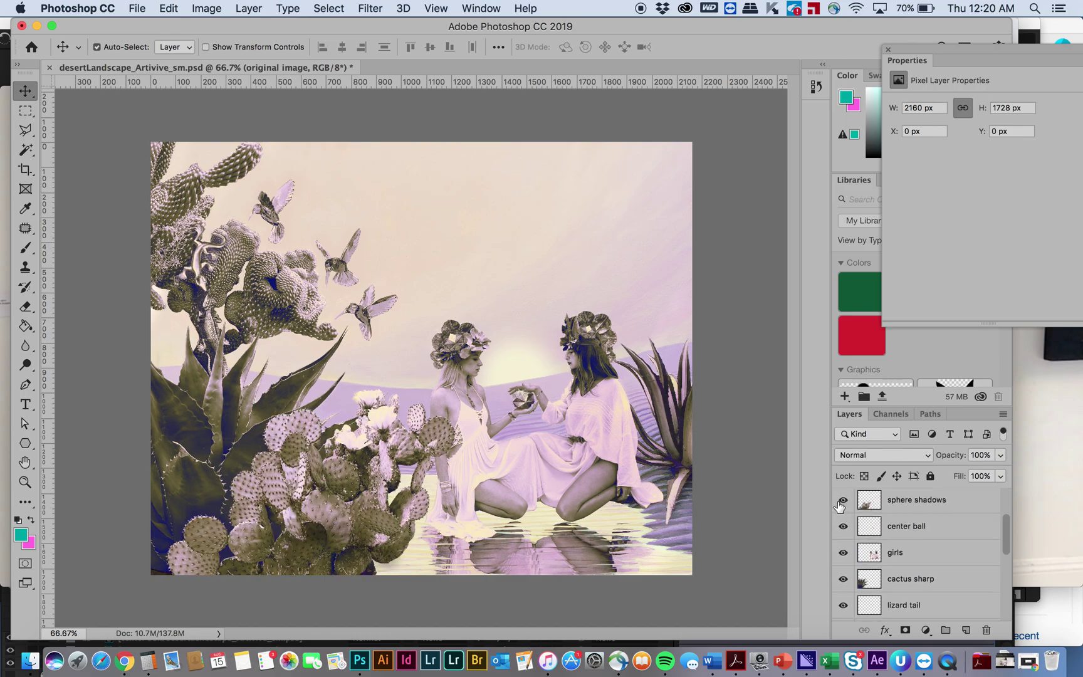
scroll(839, 506, "up", 2)
left_click(843, 516)
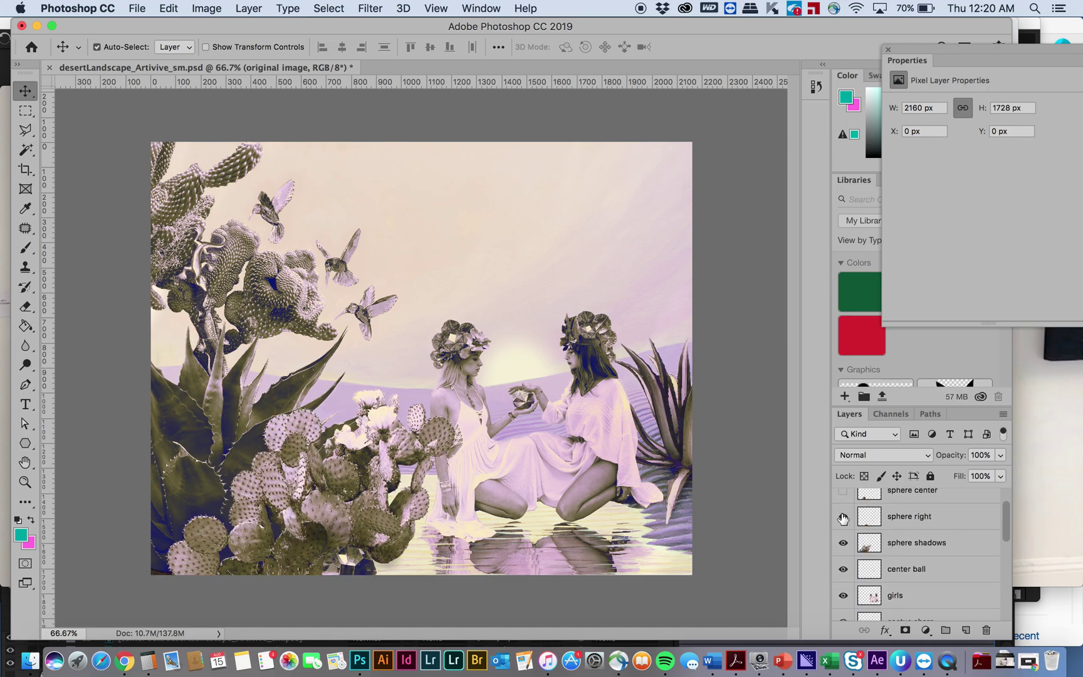
scroll(843, 516, "up", 1)
left_click(843, 520)
left_click(843, 494)
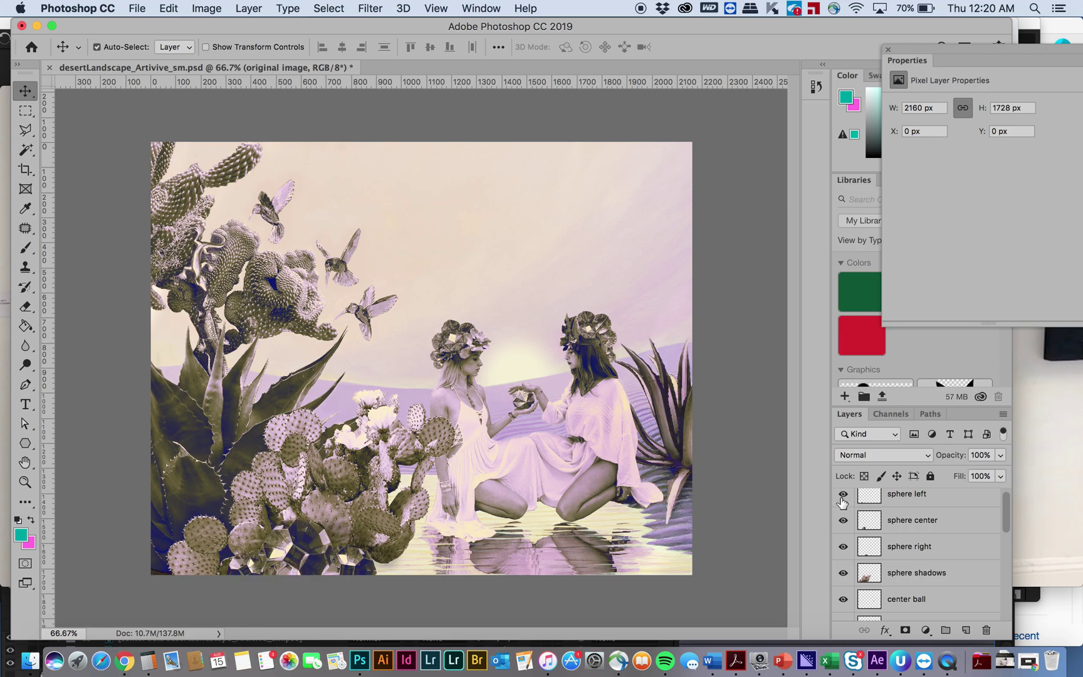
scroll(841, 501, "up", 1)
left_click(843, 501)
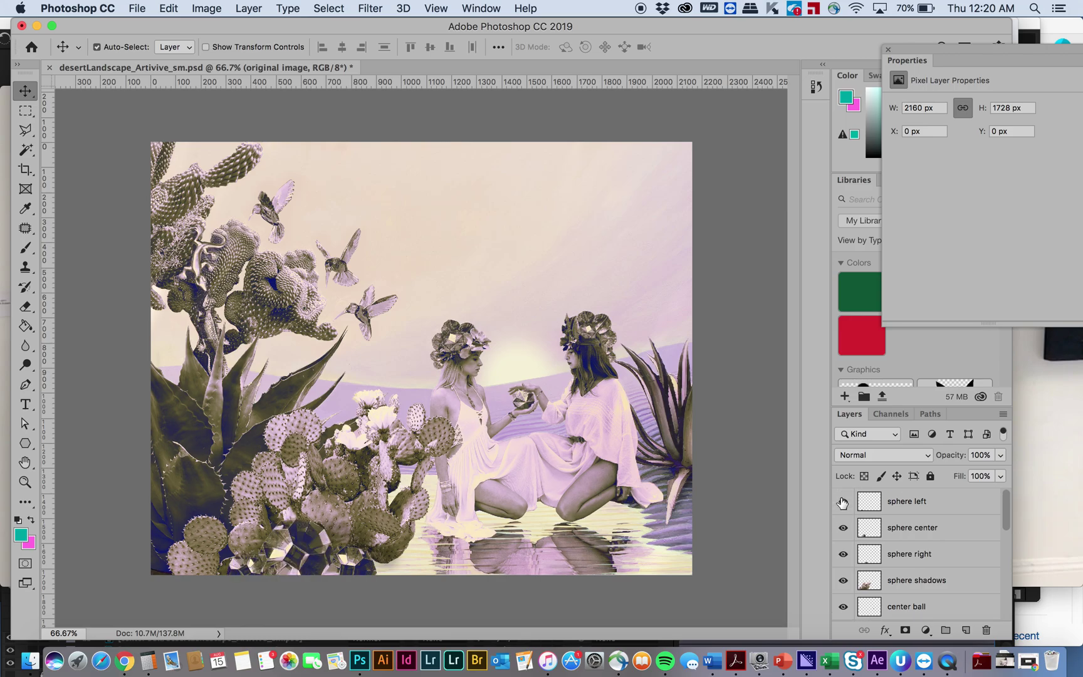
left_click(843, 501)
left_click_drag(522, 406, 537, 297)
key("super+z")
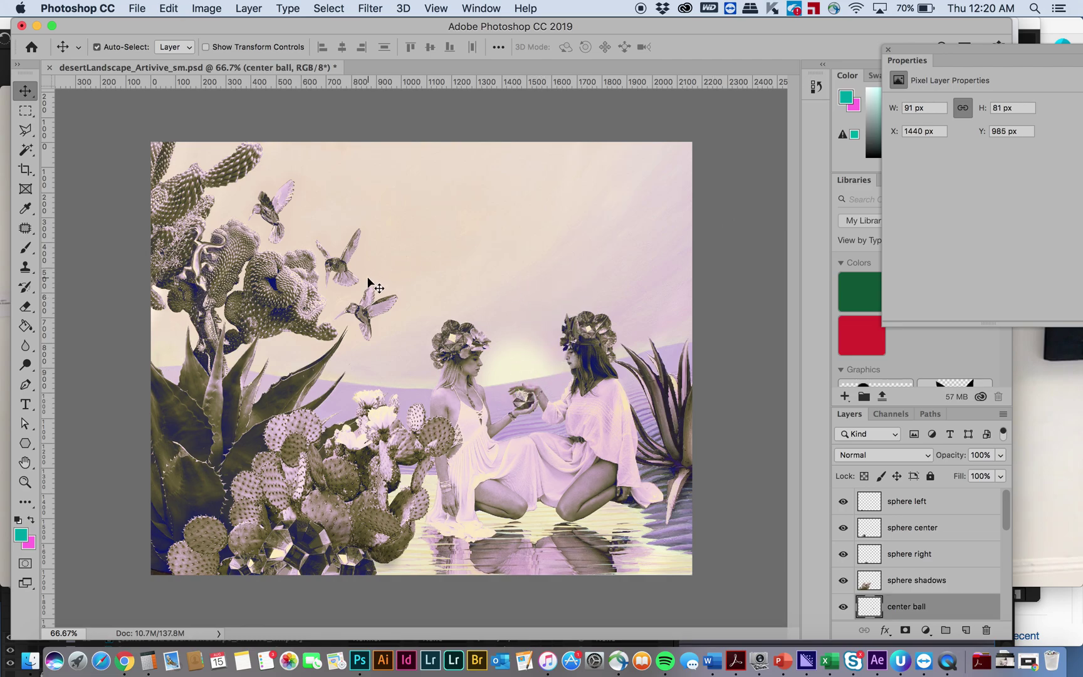
left_click_drag(389, 241, 498, 188)
key("super+z")
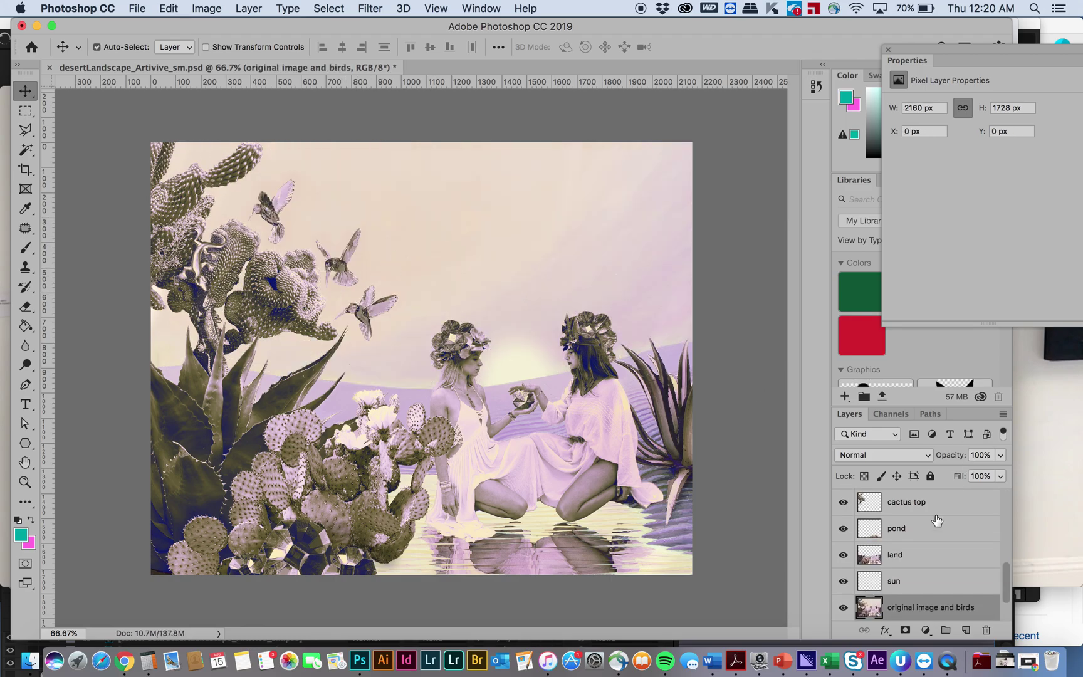
scroll(895, 573, "down", 2)
scroll(894, 574, "up", 8)
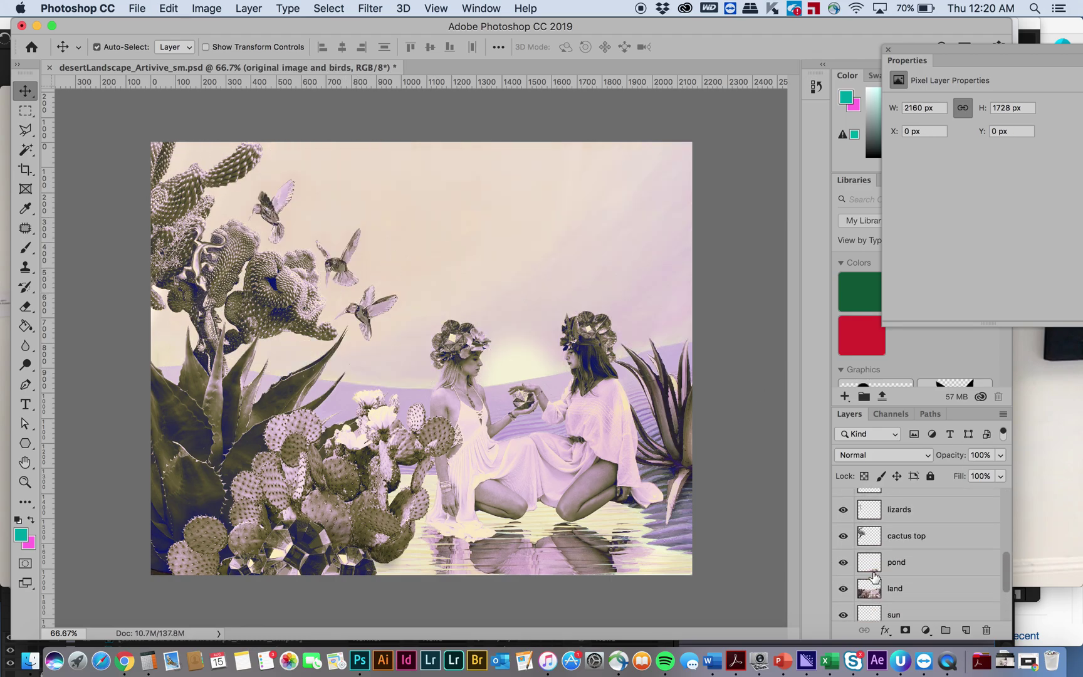
scroll(875, 577, "down", 8)
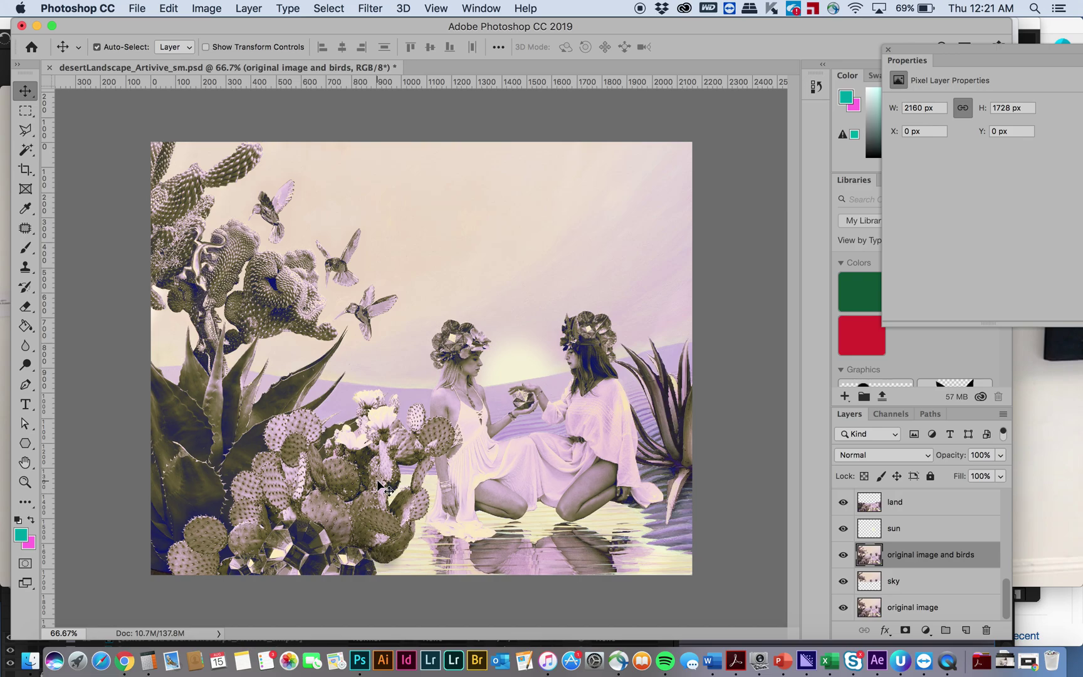
left_click_drag(280, 305, 294, 280)
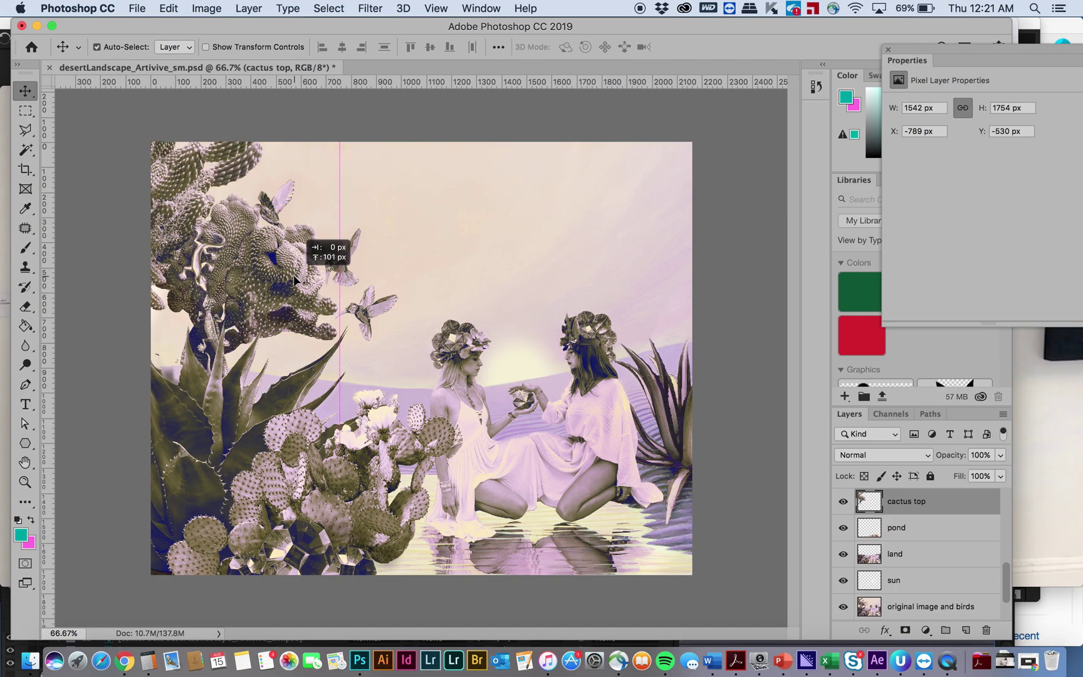
key("ctrl+z")
left_click_drag(289, 397, 313, 388)
key("ctrl+z")
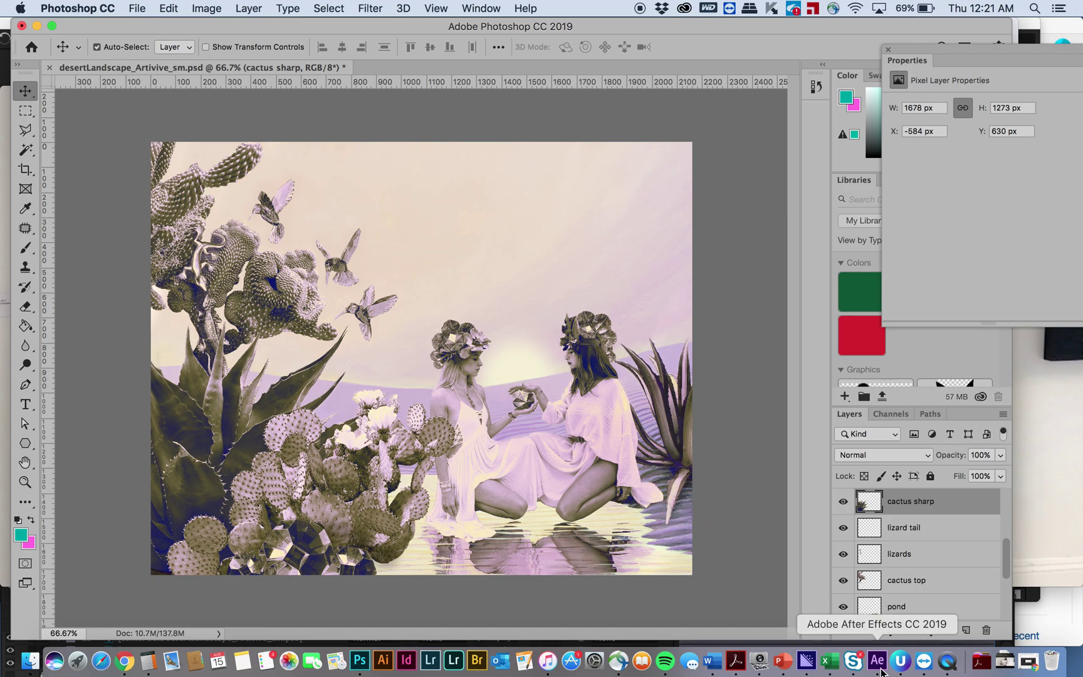
- Switch to After Effects, reposition the Timeline panel, and rewind Painting to its first frame
left_click(877, 661)
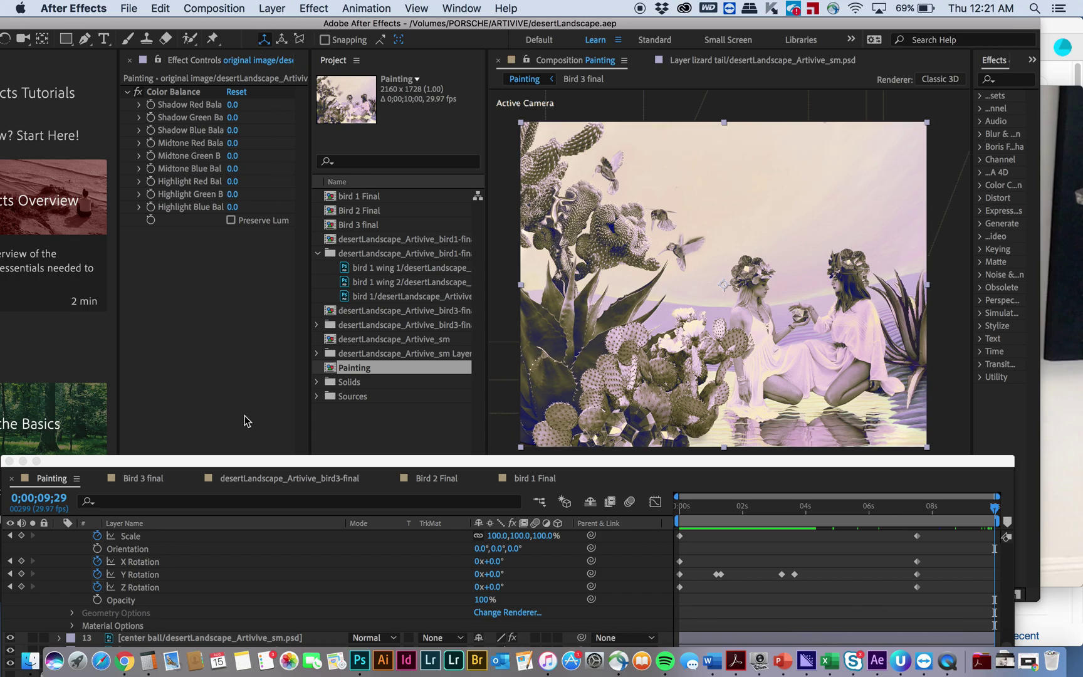
mouse_move(236, 462)
left_mouse_down()
mouse_move(276, 463)
mouse_move(245, 476)
left_mouse_up()
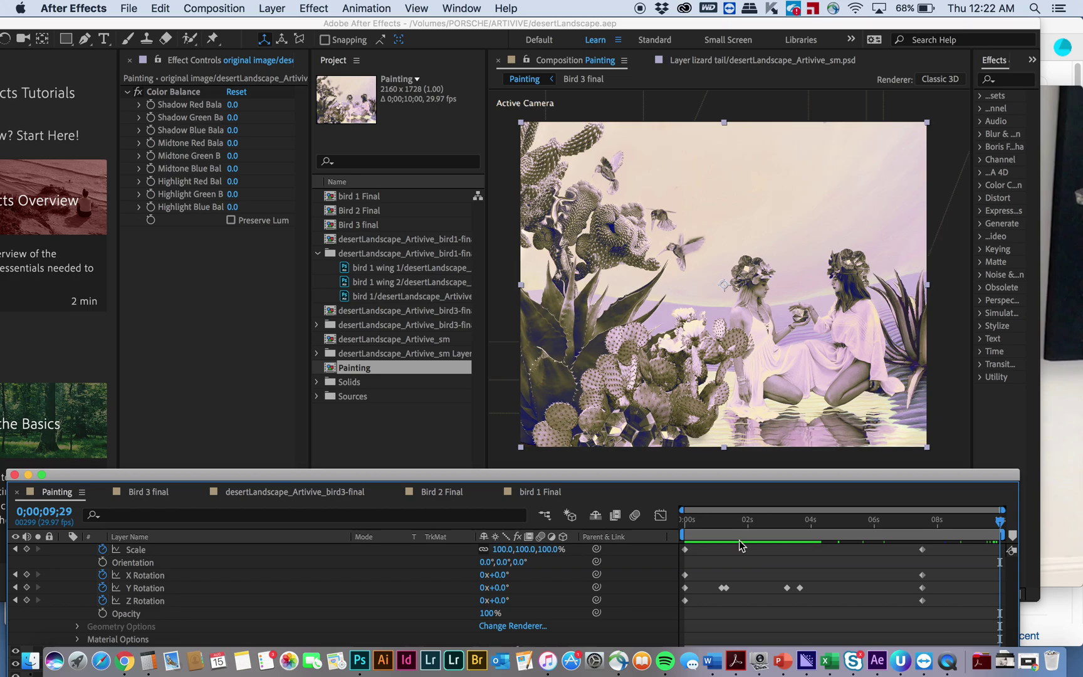
left_click(688, 522)
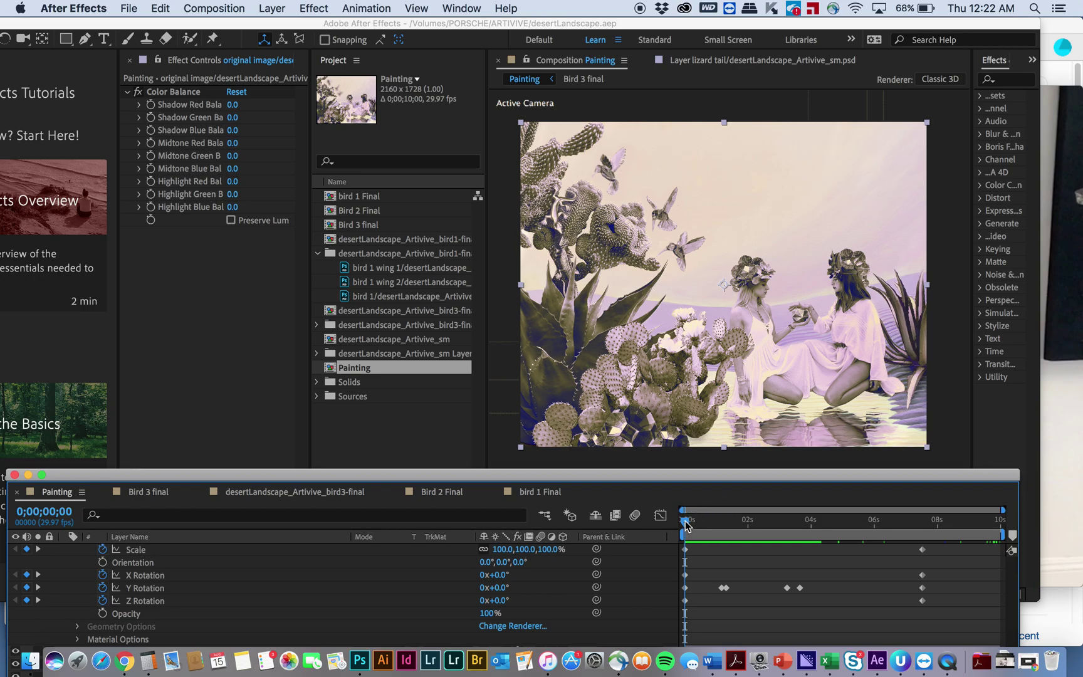
- Scrub the Painting timeline from the start several times to watch the birds and sun
left_click_drag(686, 524, 1024, 538)
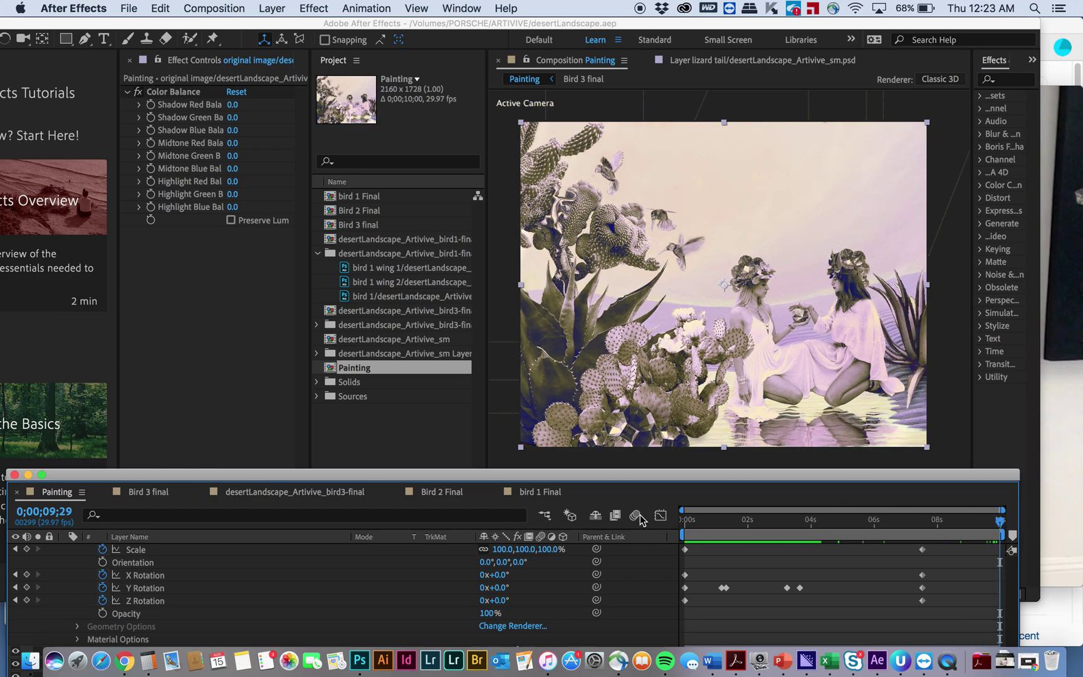
left_click(686, 522)
left_click_drag(696, 528, 1027, 522)
left_click_drag(689, 524, 840, 533)
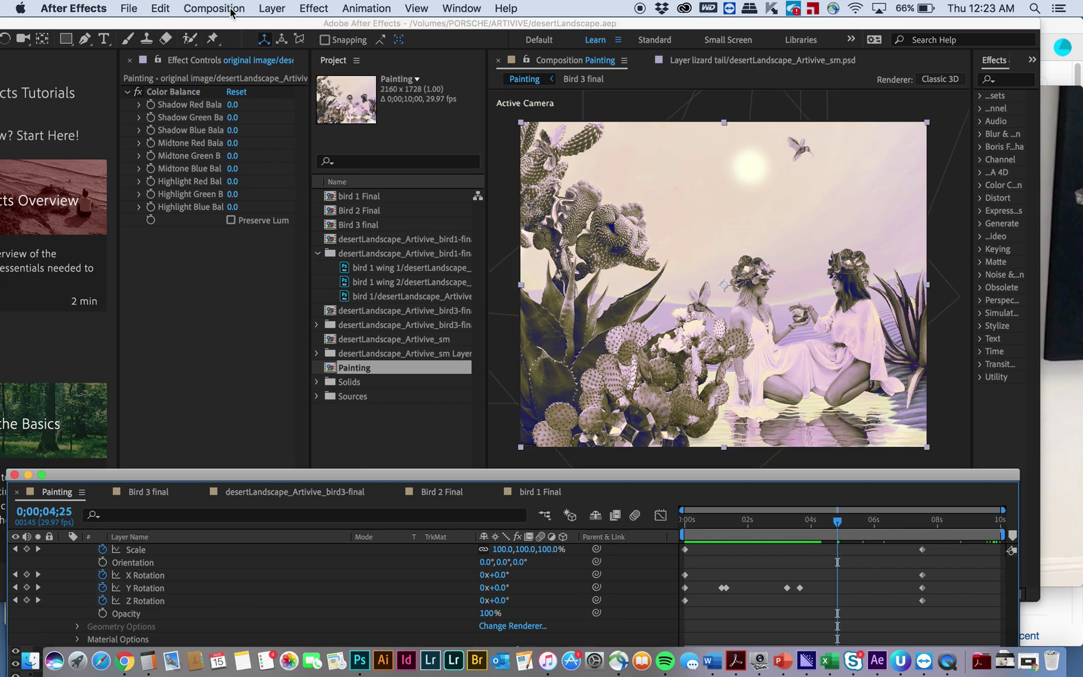
- Check the File > Export and Composition menus, then switch to Artivive Bridge in Chrome
left_click(128, 8)
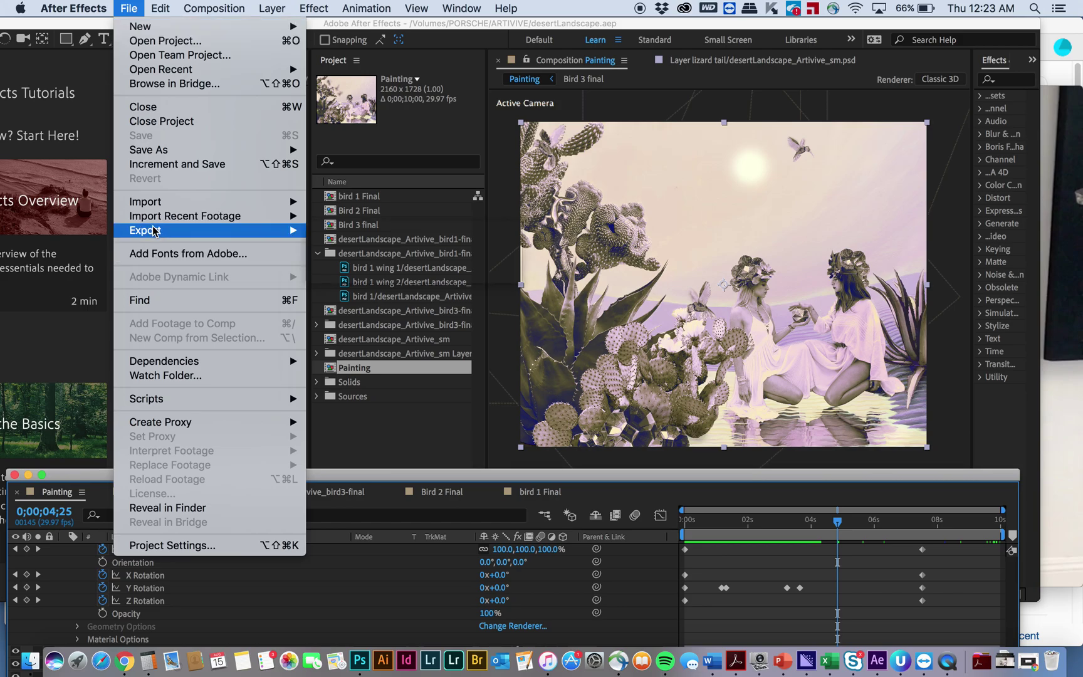
mouse_move(154, 230)
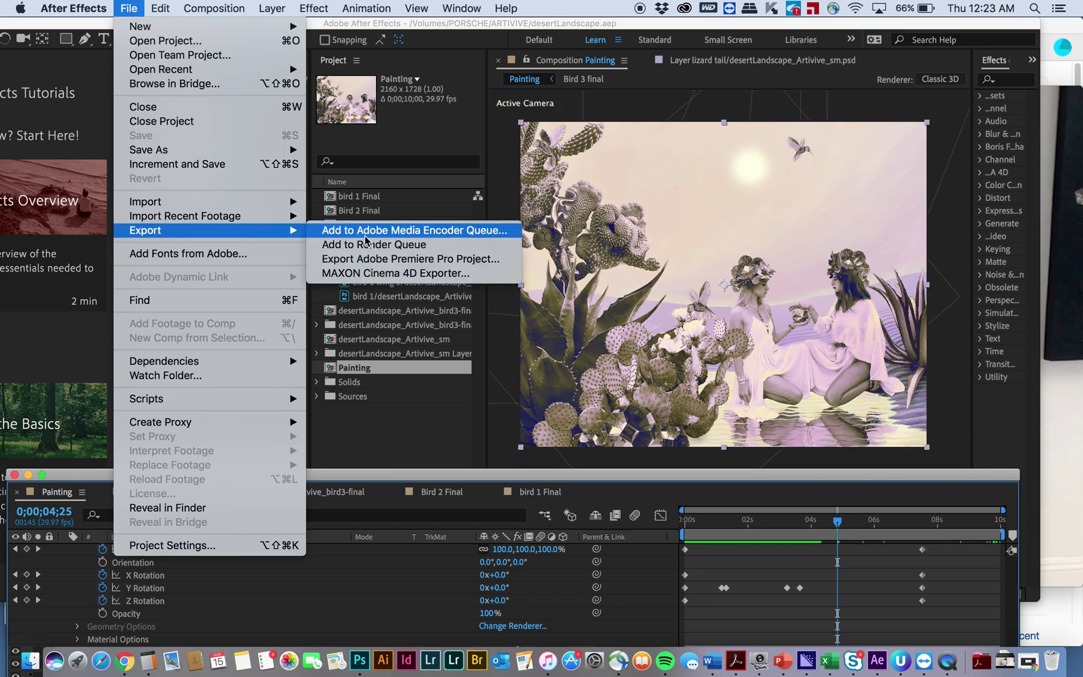
left_click(219, 8)
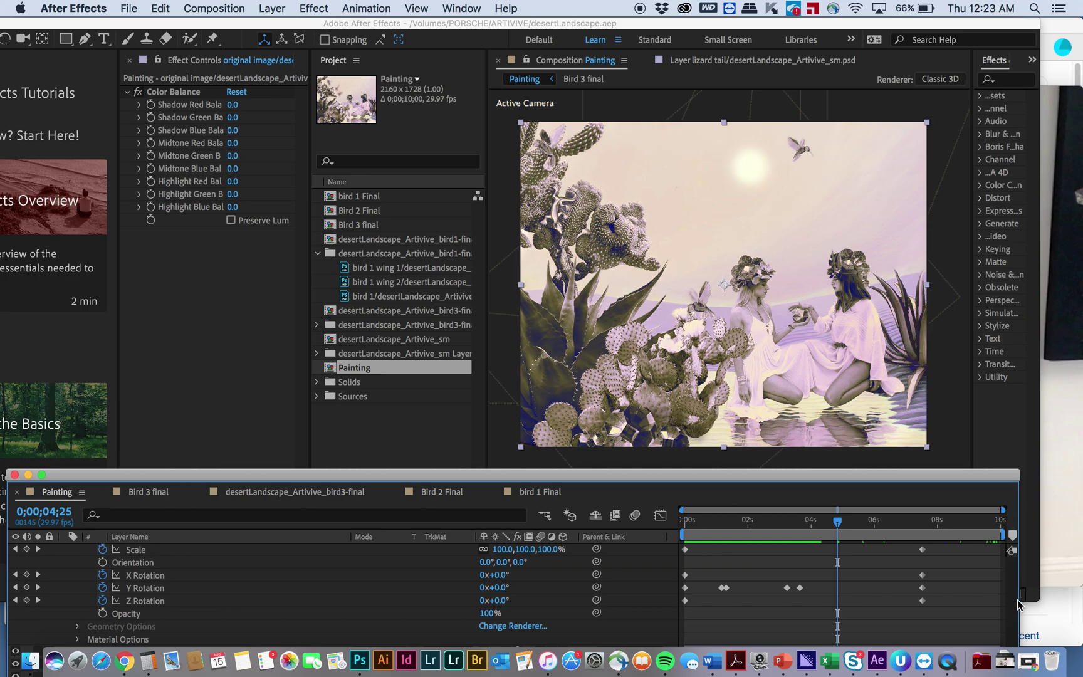
left_click(126, 661)
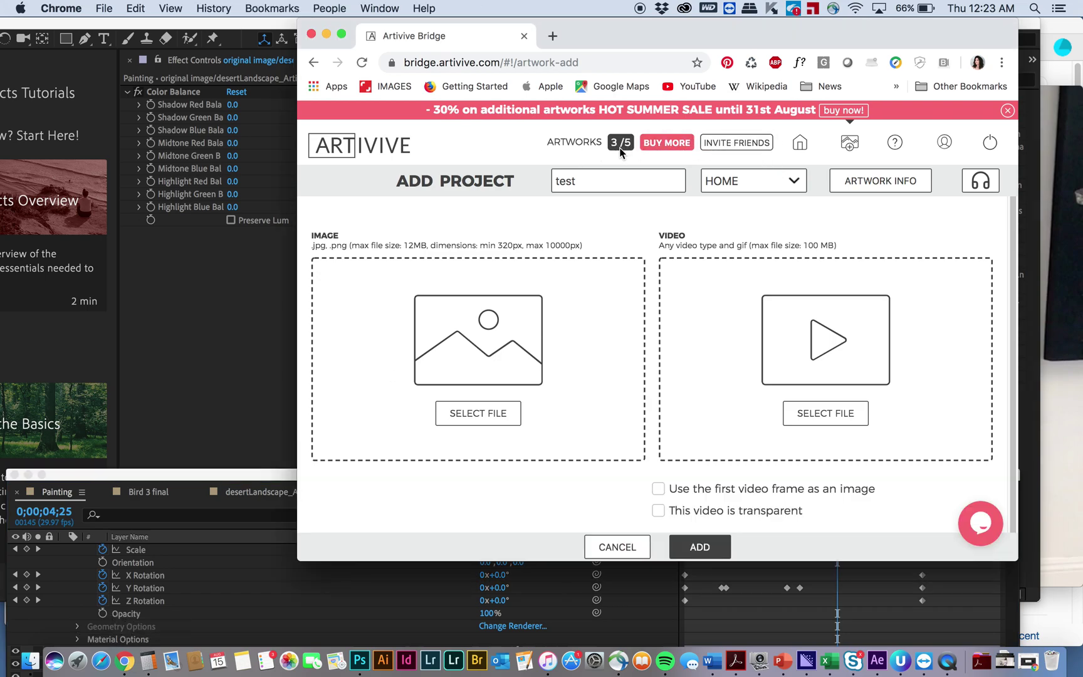
double_click(560, 186)
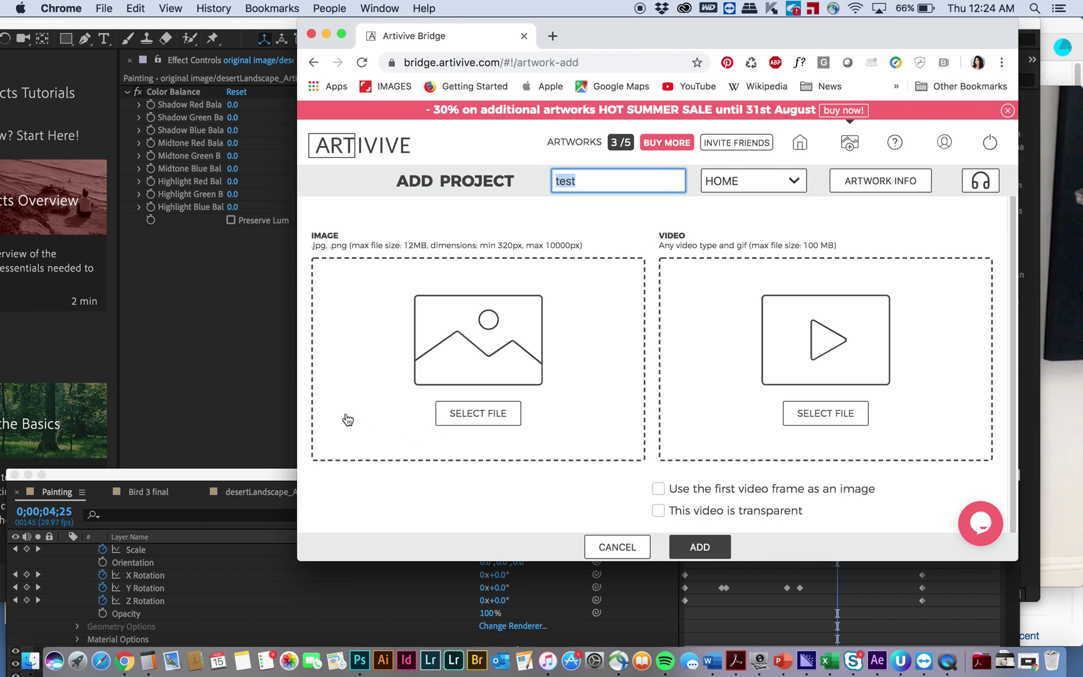
- Preview the AR folder files, then play Painting.mp4 in QuickTime and close it
left_click(29, 663)
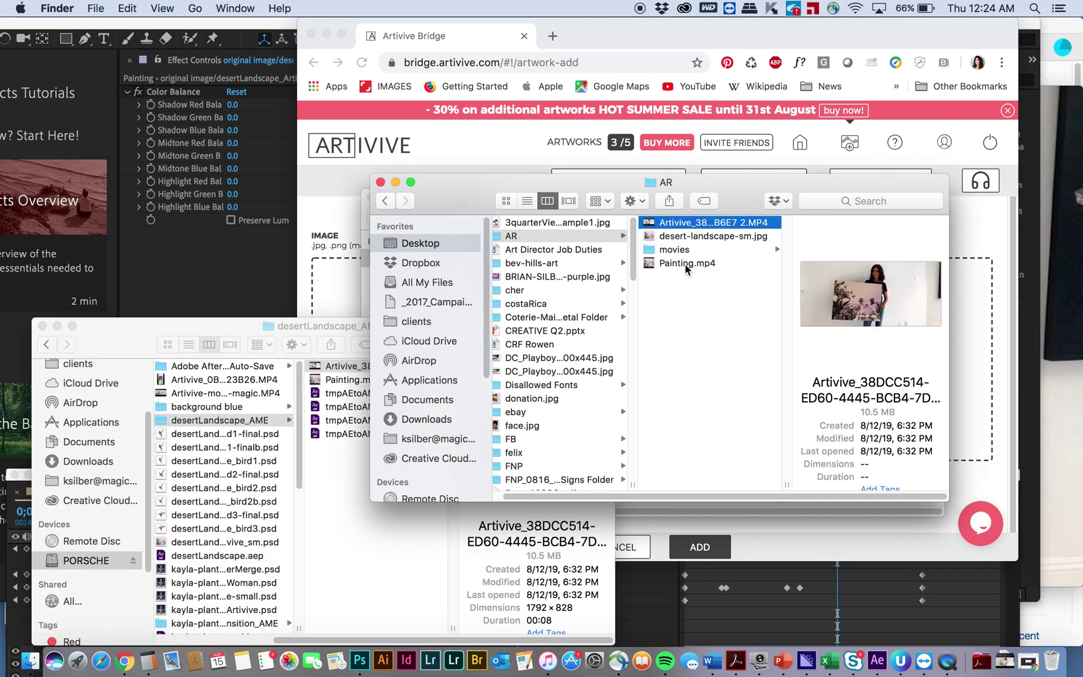
left_click(648, 238)
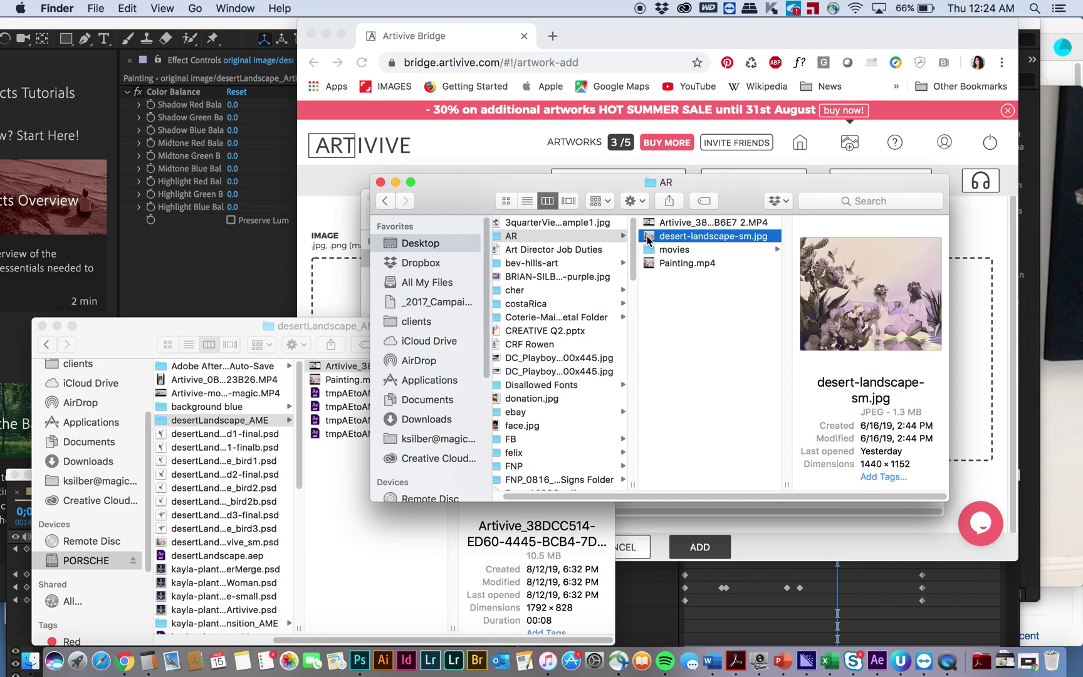
left_click(647, 268)
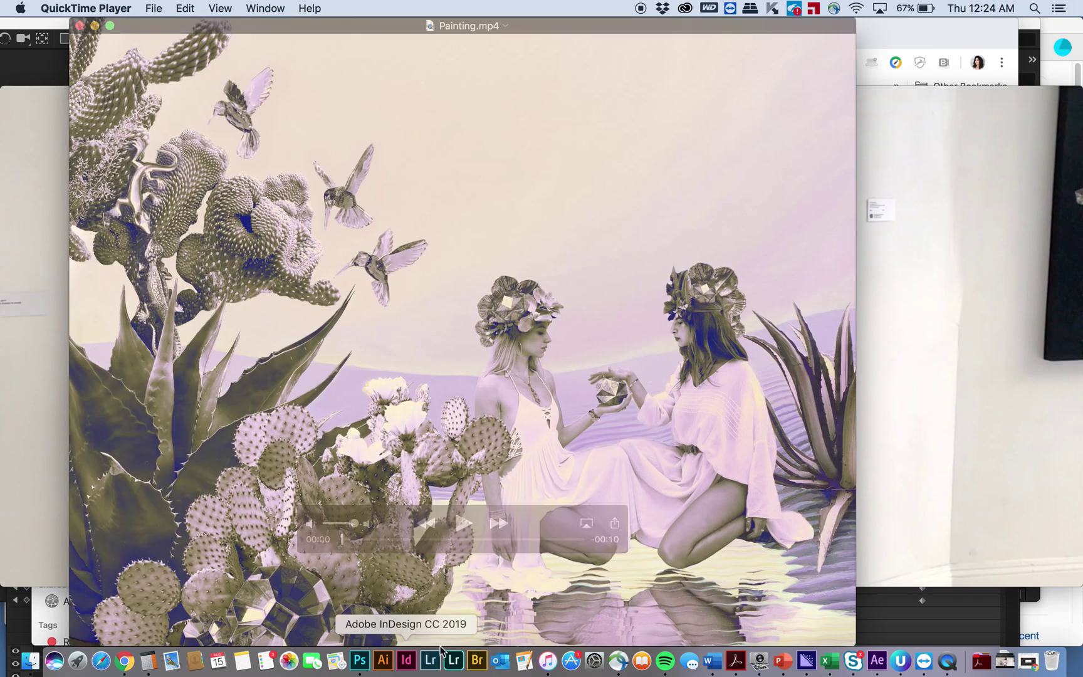
left_click(464, 525)
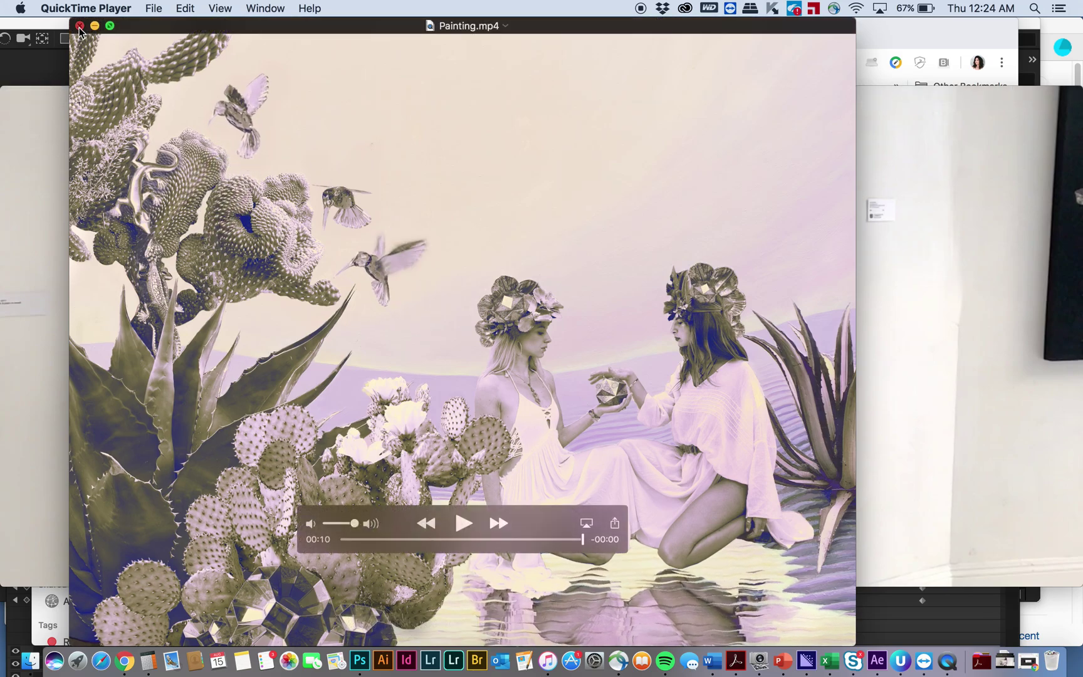
left_click(80, 26)
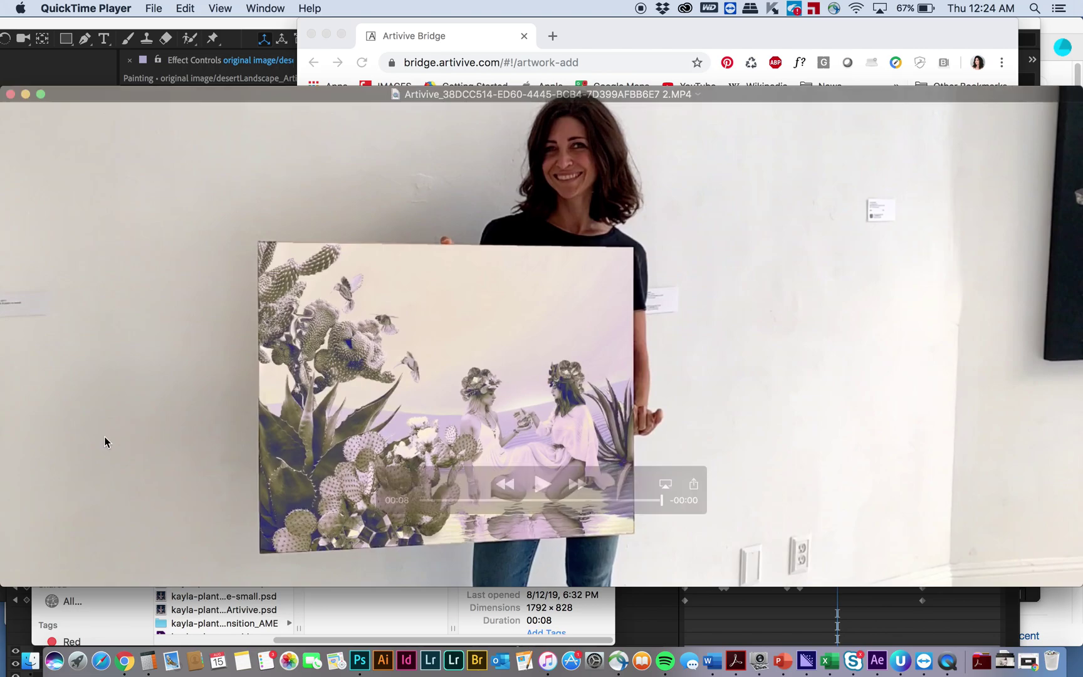
- Open desert-landscape-sm.jpg in Preview and Painting.mp4 in QuickTime, arranged side by side
left_click(30, 661)
left_click(655, 235)
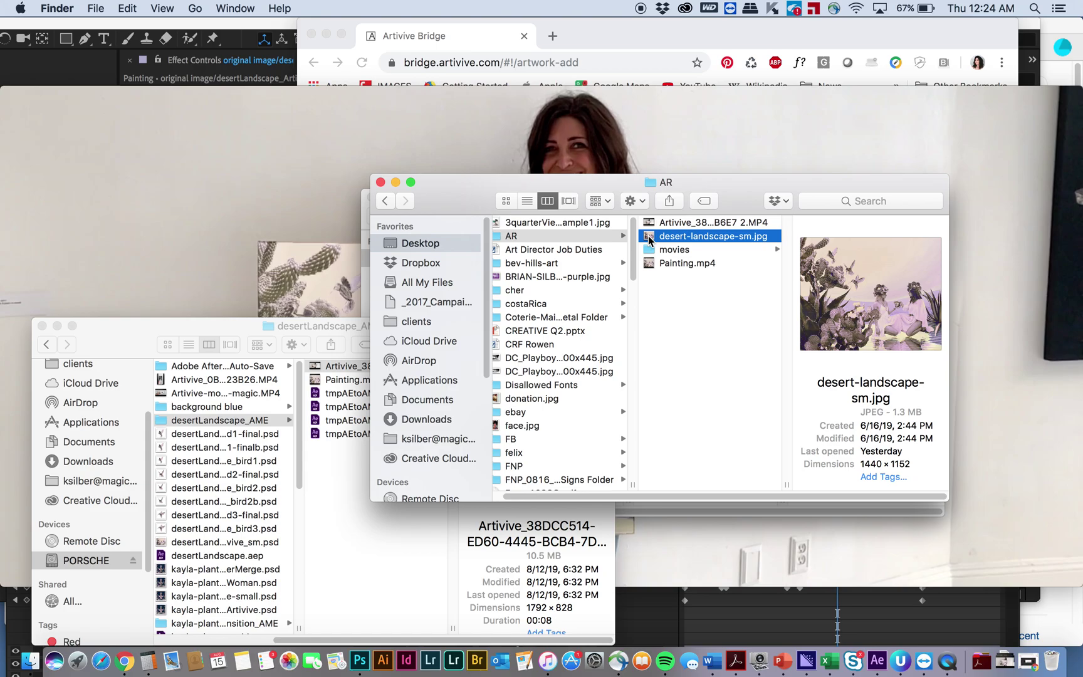
double_click(650, 239)
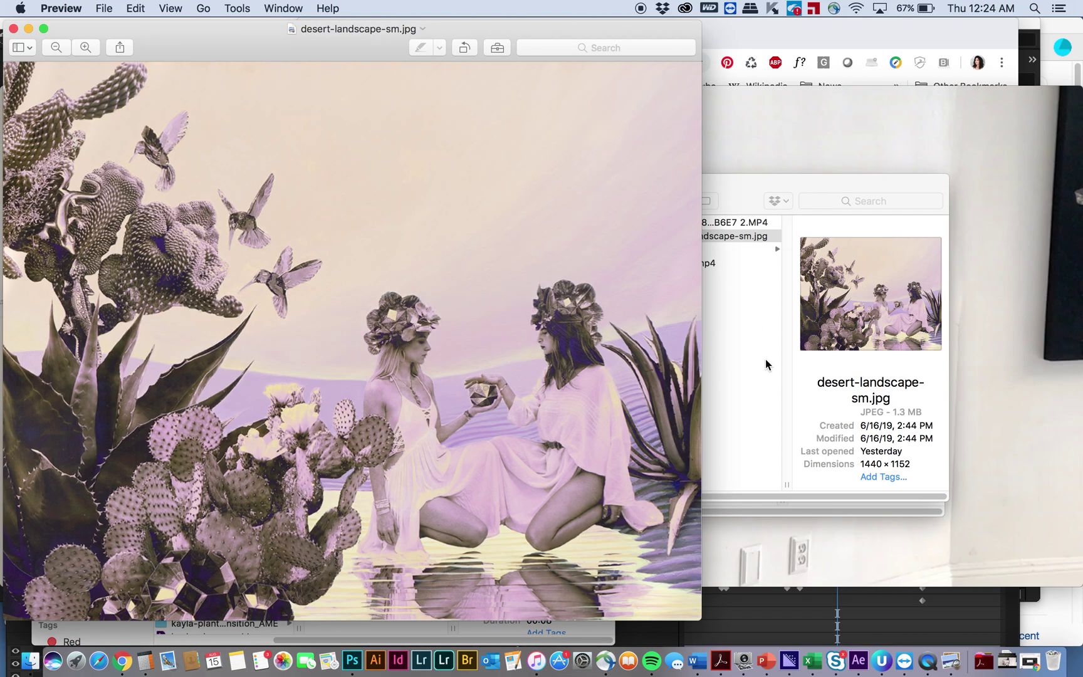
left_click(765, 358)
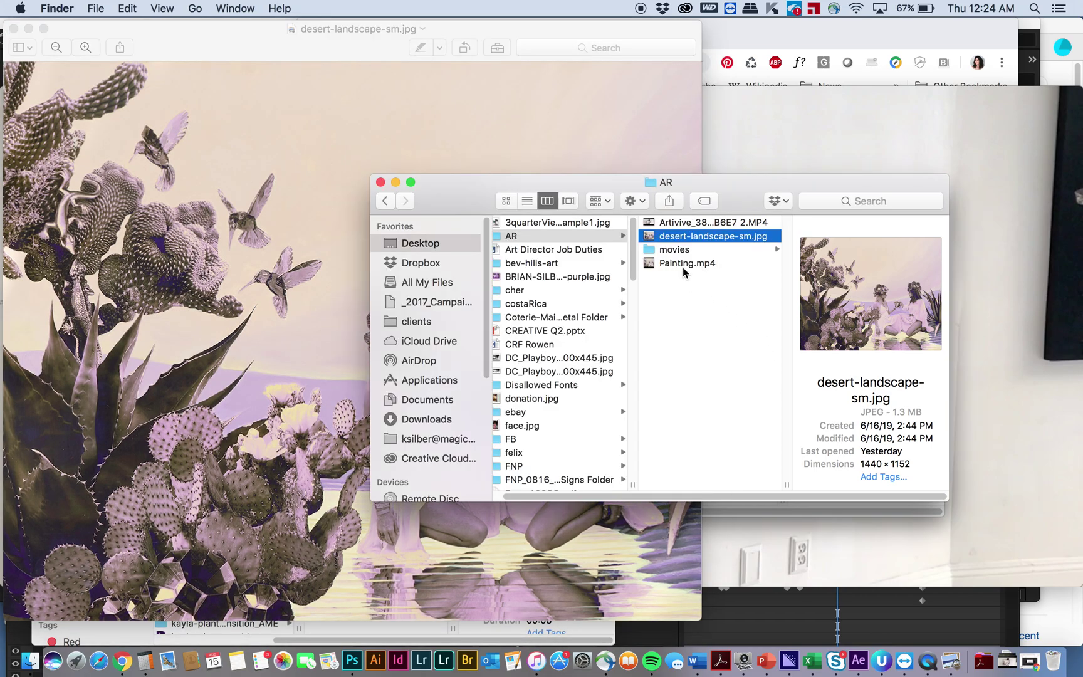
left_click(683, 268)
key("super+Tab")
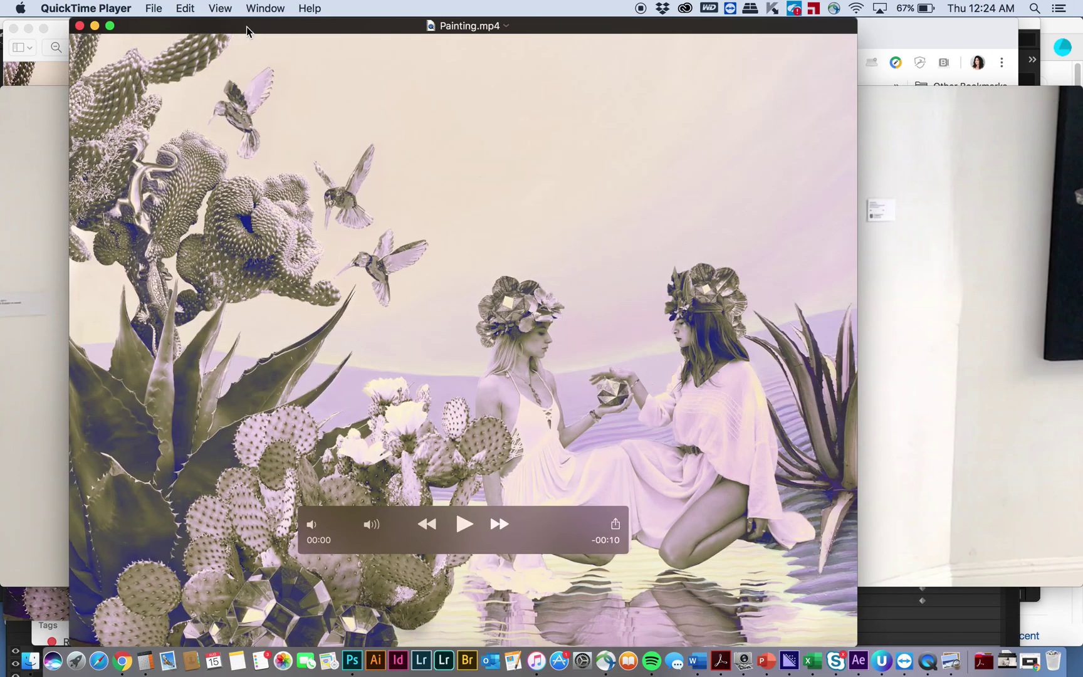
left_click_drag(246, 27, 542, 27)
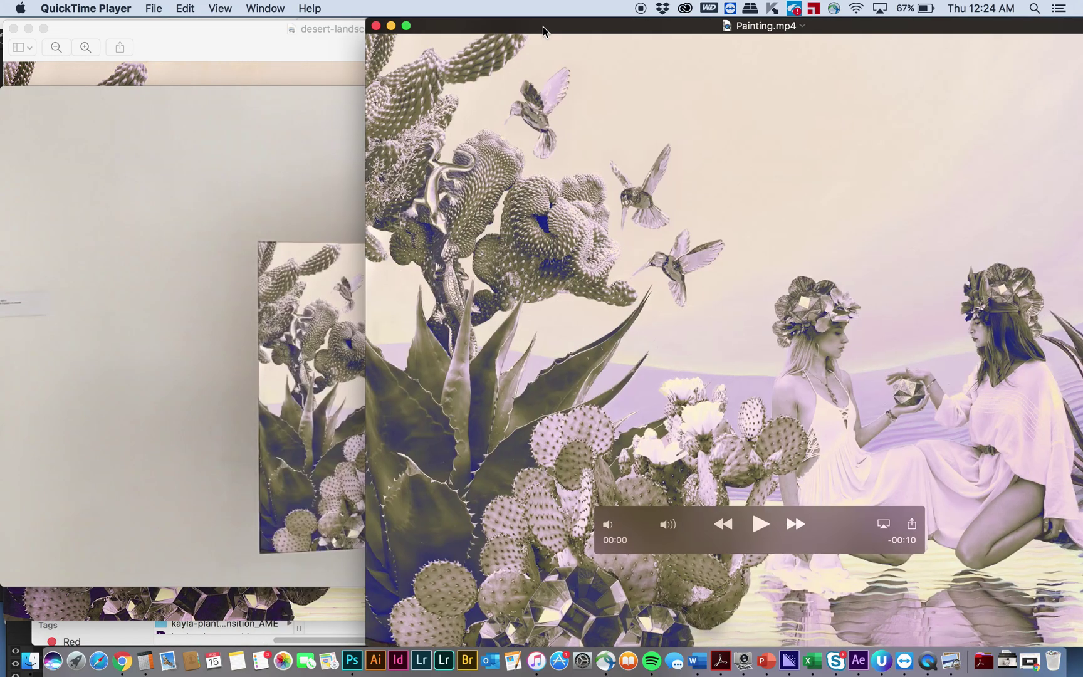
left_click(350, 26)
left_click_drag(333, 39, 335, 79)
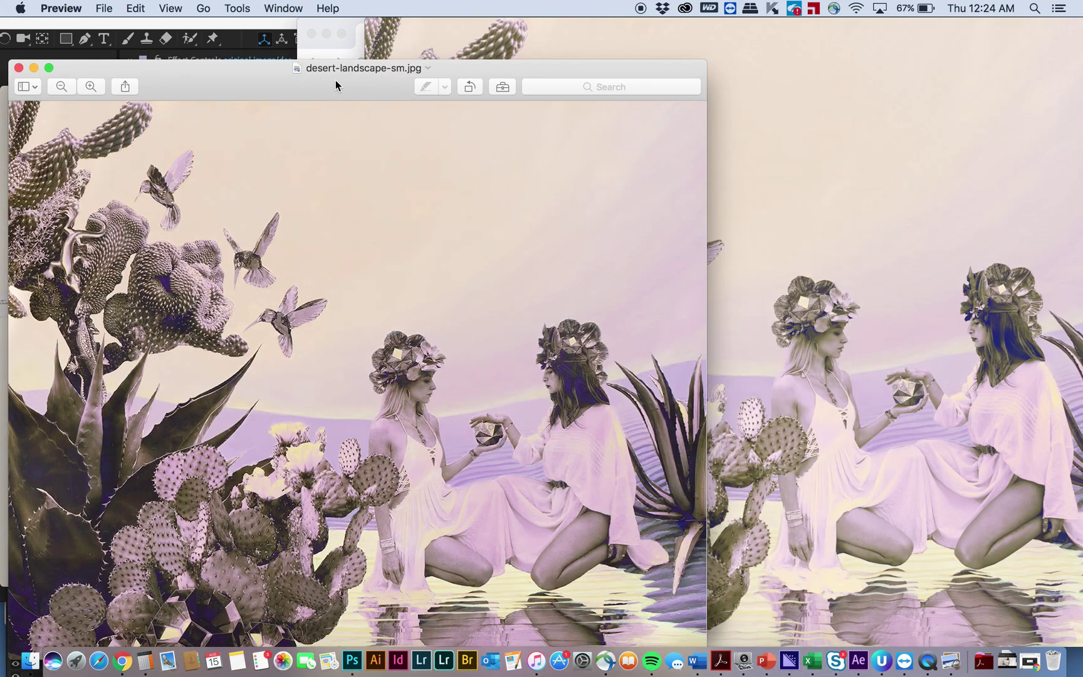
- Minimize the image, close the video, and go back to the Artivive Add Project page
left_click(34, 68)
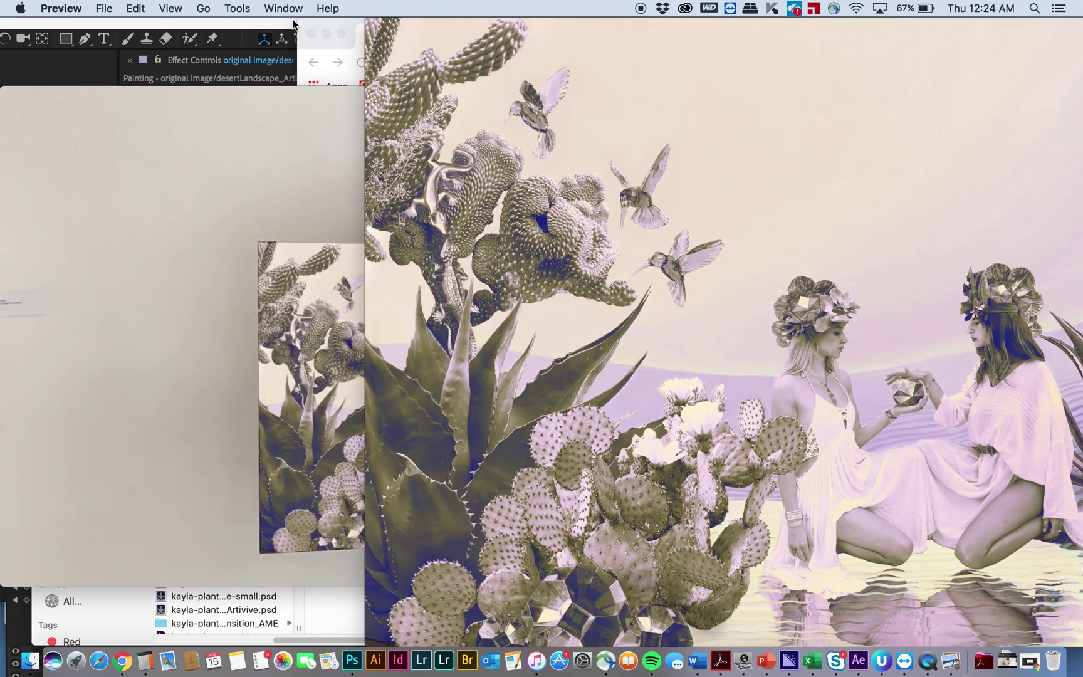
left_click(375, 25)
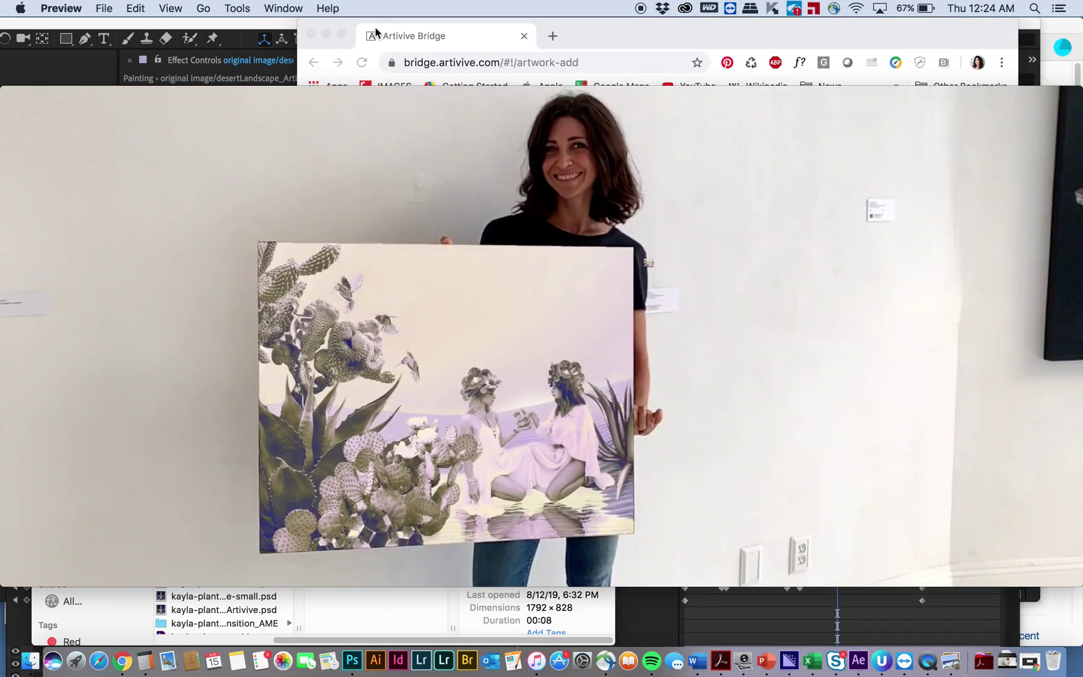
left_click(30, 661)
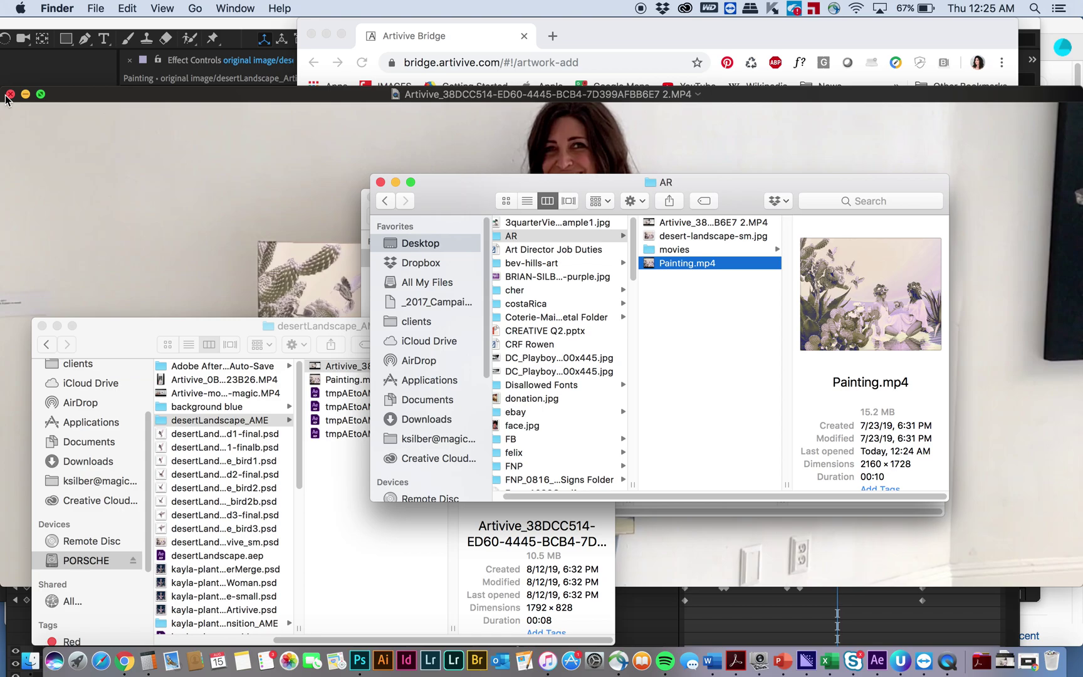
left_click_drag(580, 186, 399, 104)
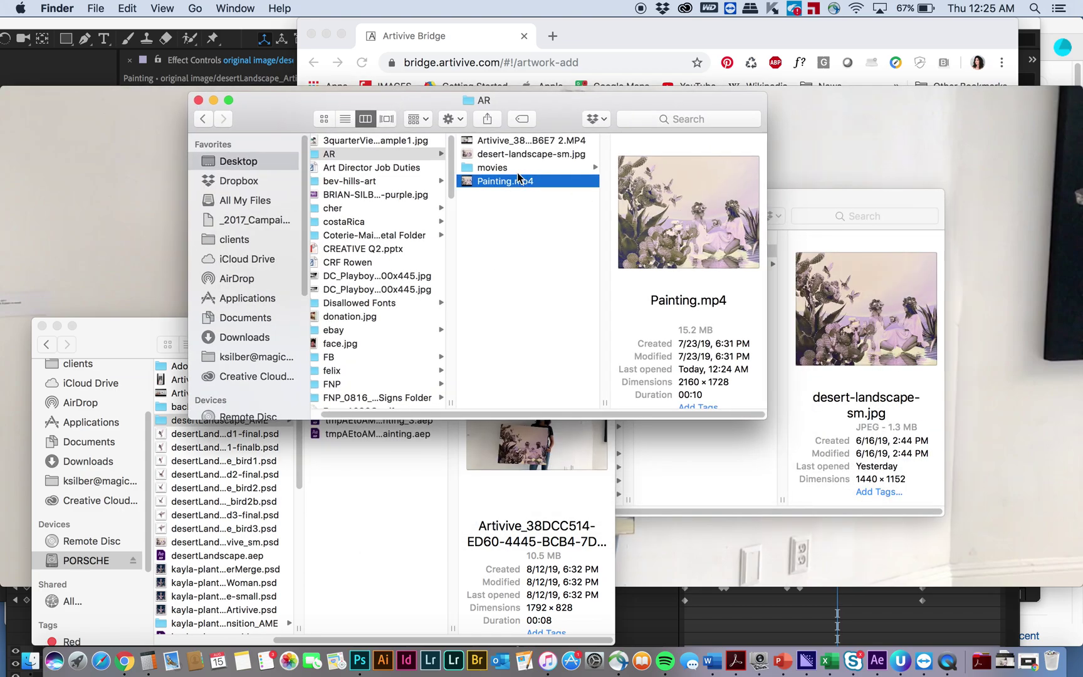
left_click(125, 661)
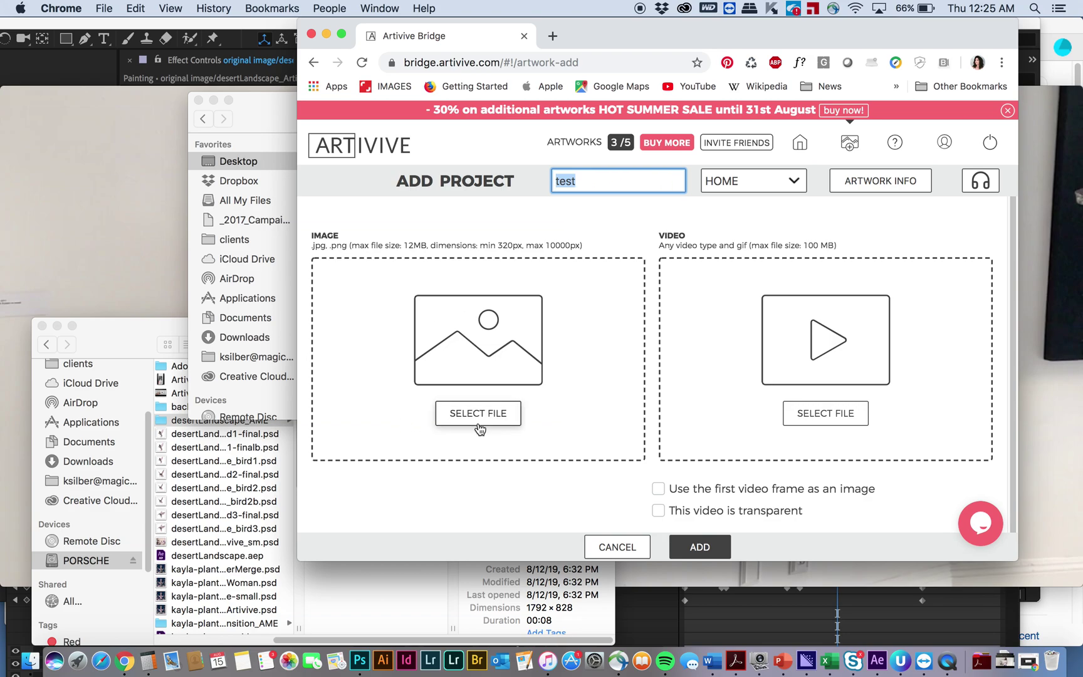
- Attach Desktop/AR/desert-landscape-sm.jpg as the project's trigger image
left_click(467, 351)
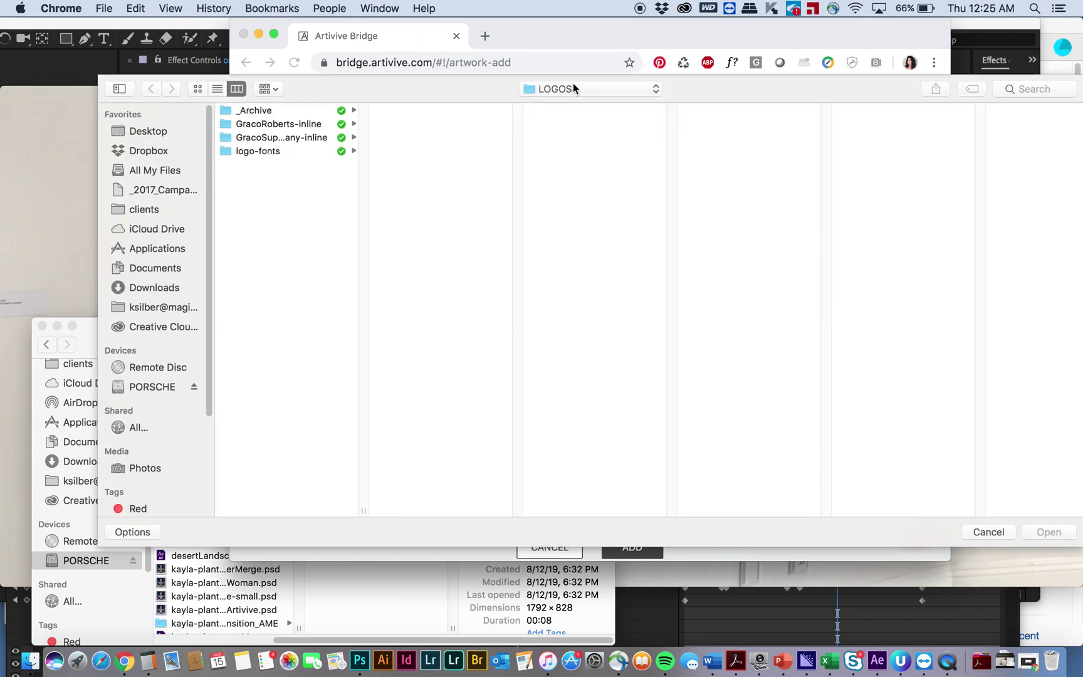
left_click(575, 87)
left_click(369, 119)
left_click(167, 129)
left_click(264, 124)
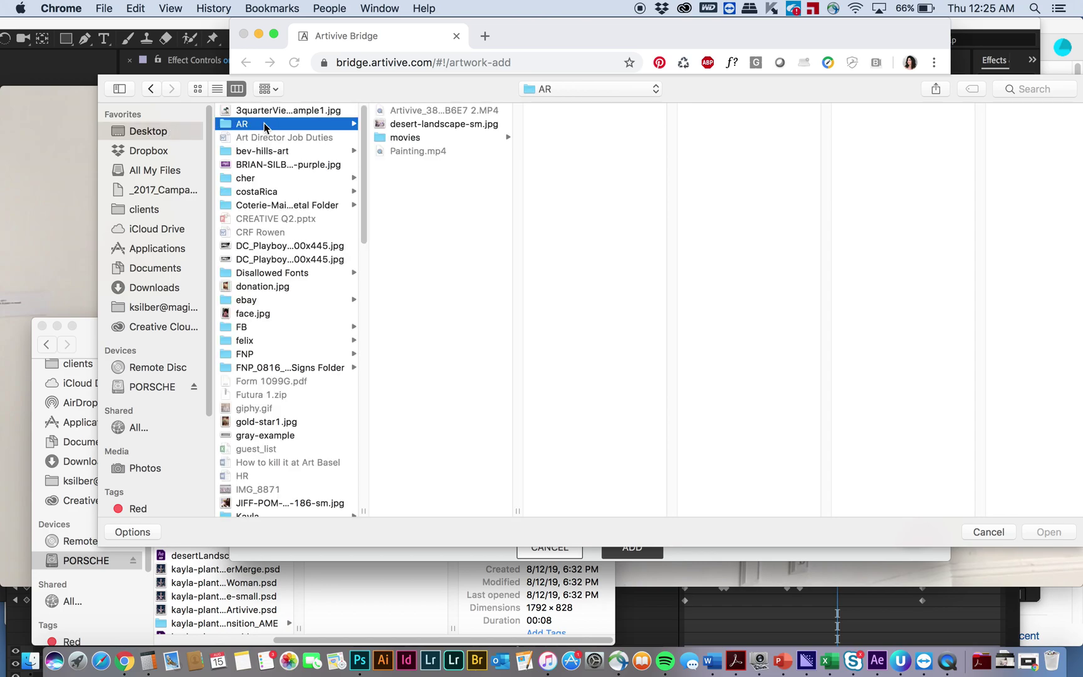
left_click(401, 126)
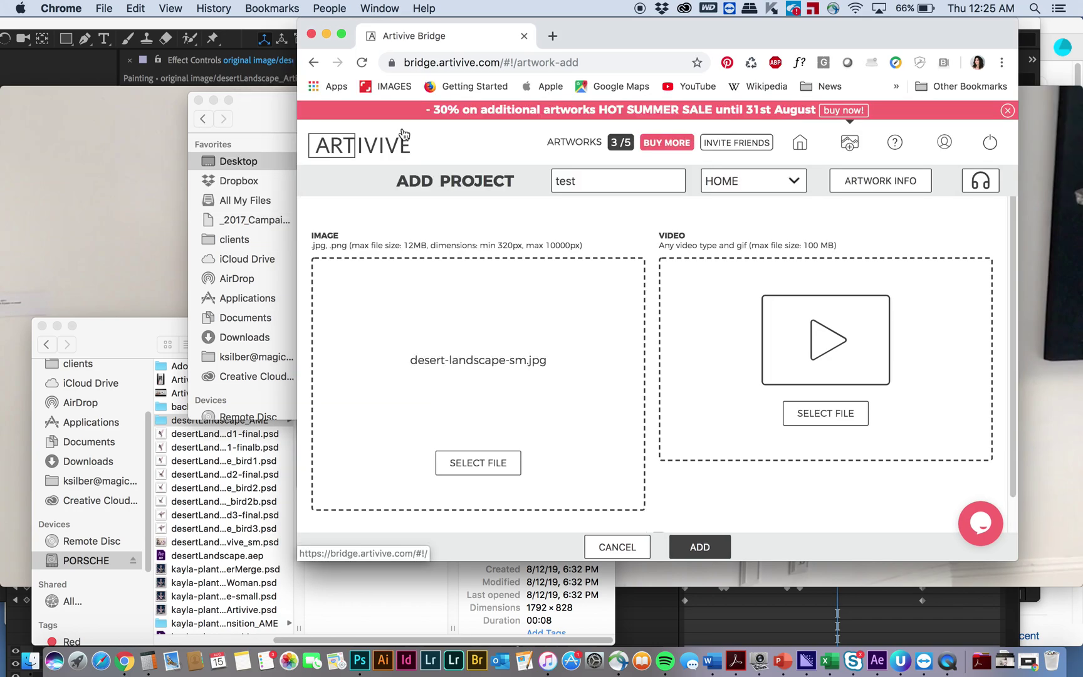
- Attach AR/Painting.mp4 as the project video and review the filled form
left_click(828, 348)
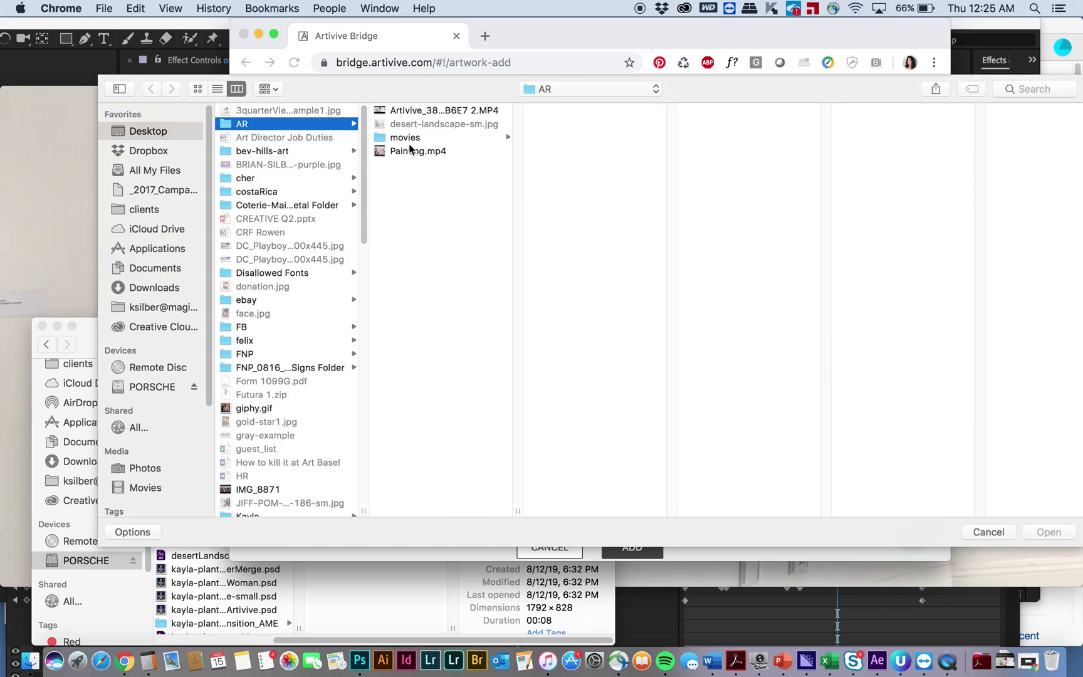
left_click(404, 151)
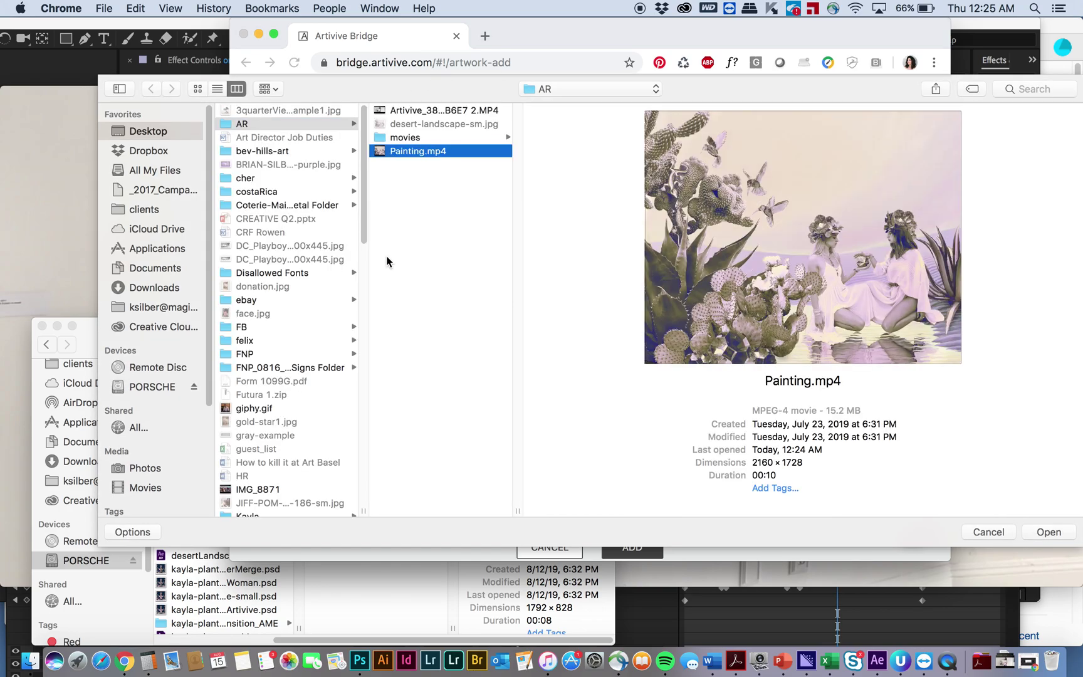
key("Return")
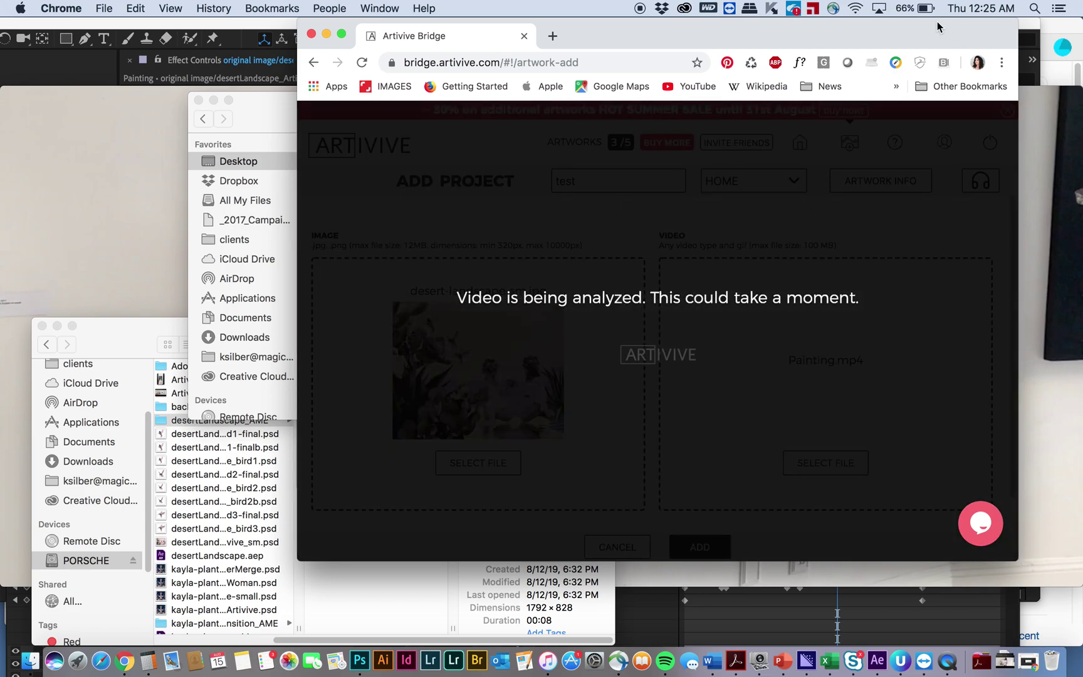
left_click_drag(936, 21, 851, 22)
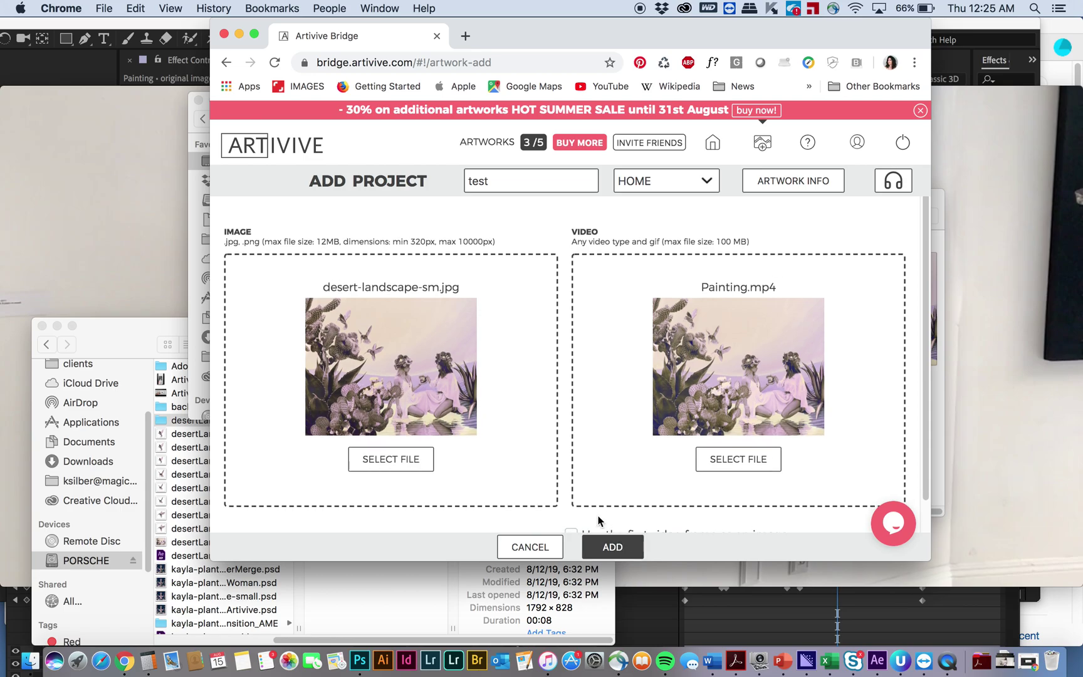
scroll(599, 518, "down", 1)
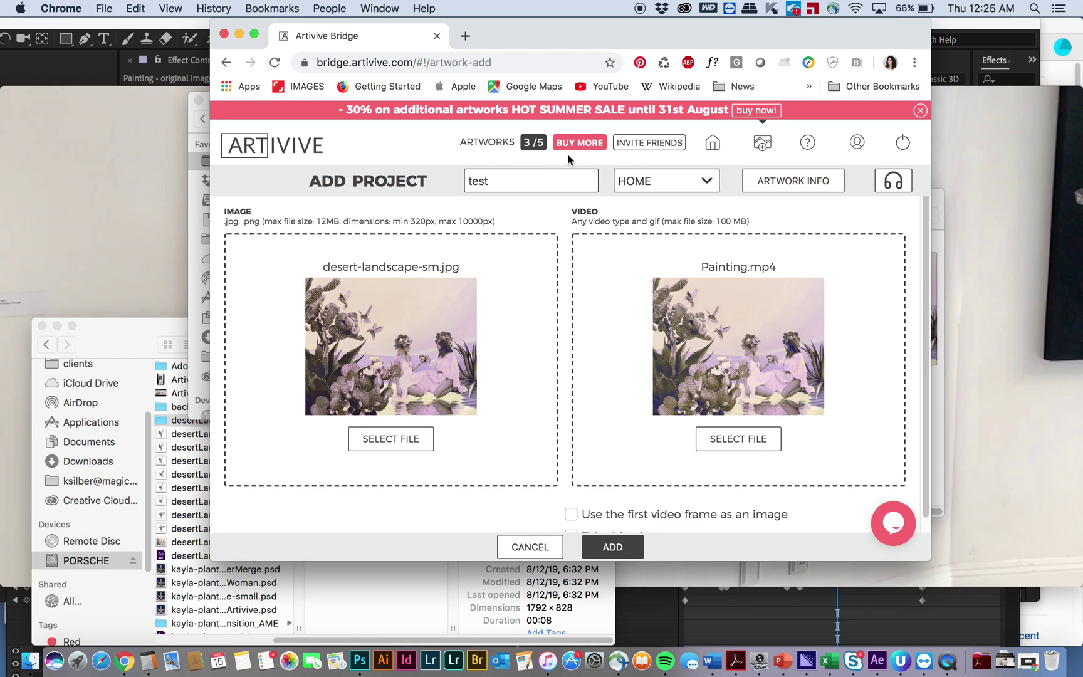
- Leave the unfinished test project via Home and confirm the artwork will be lost
left_click(709, 147)
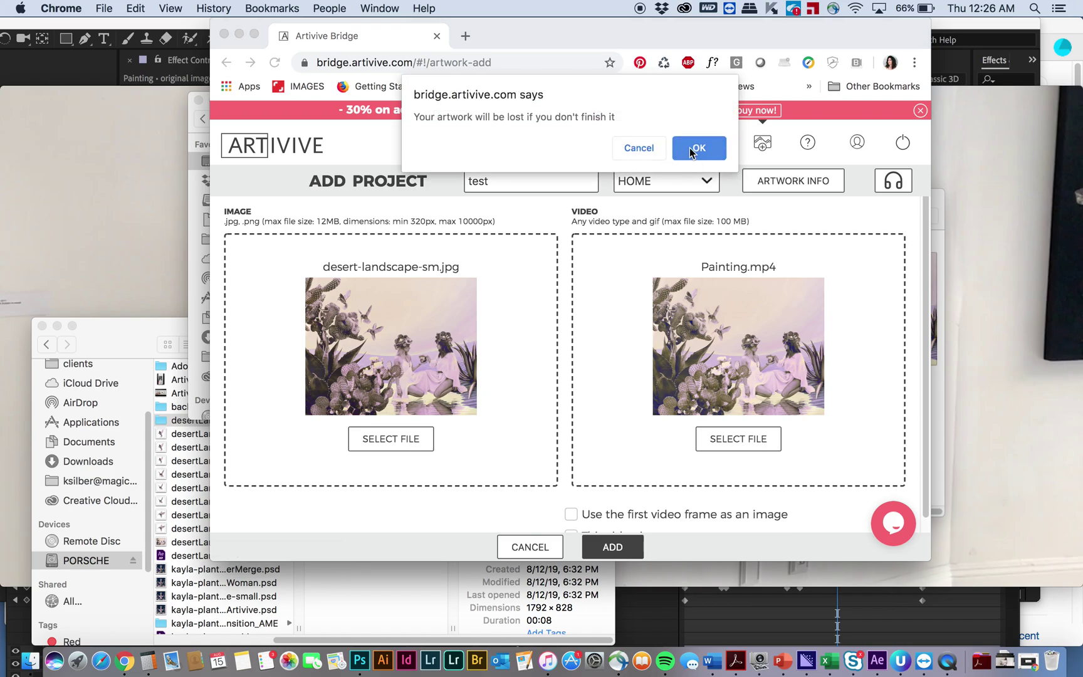
left_click(690, 150)
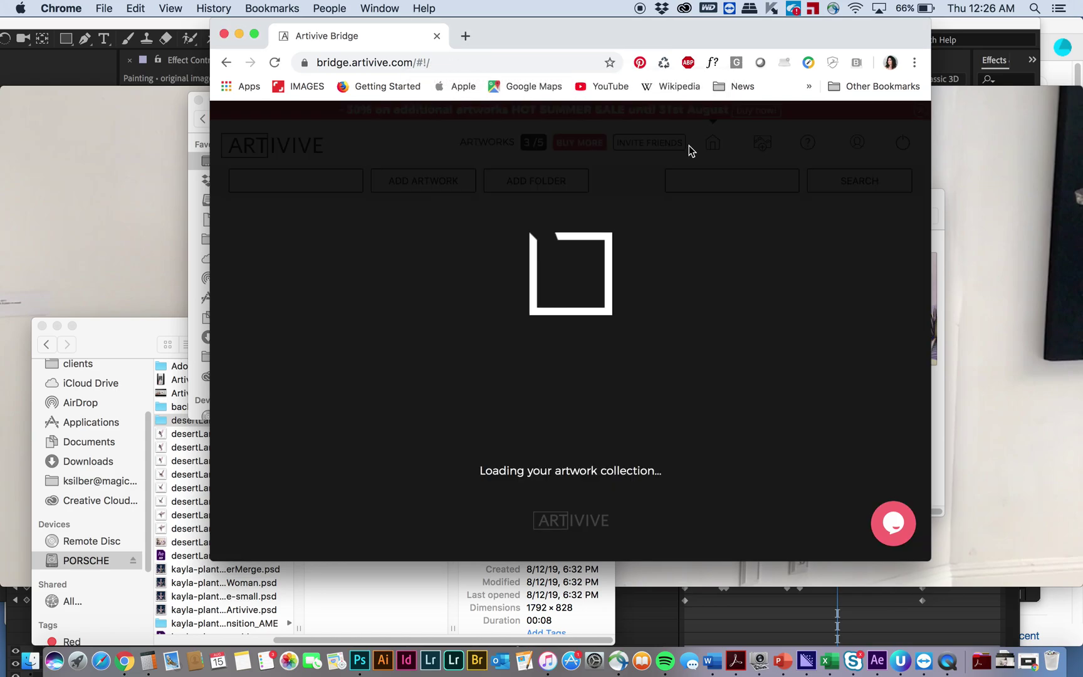